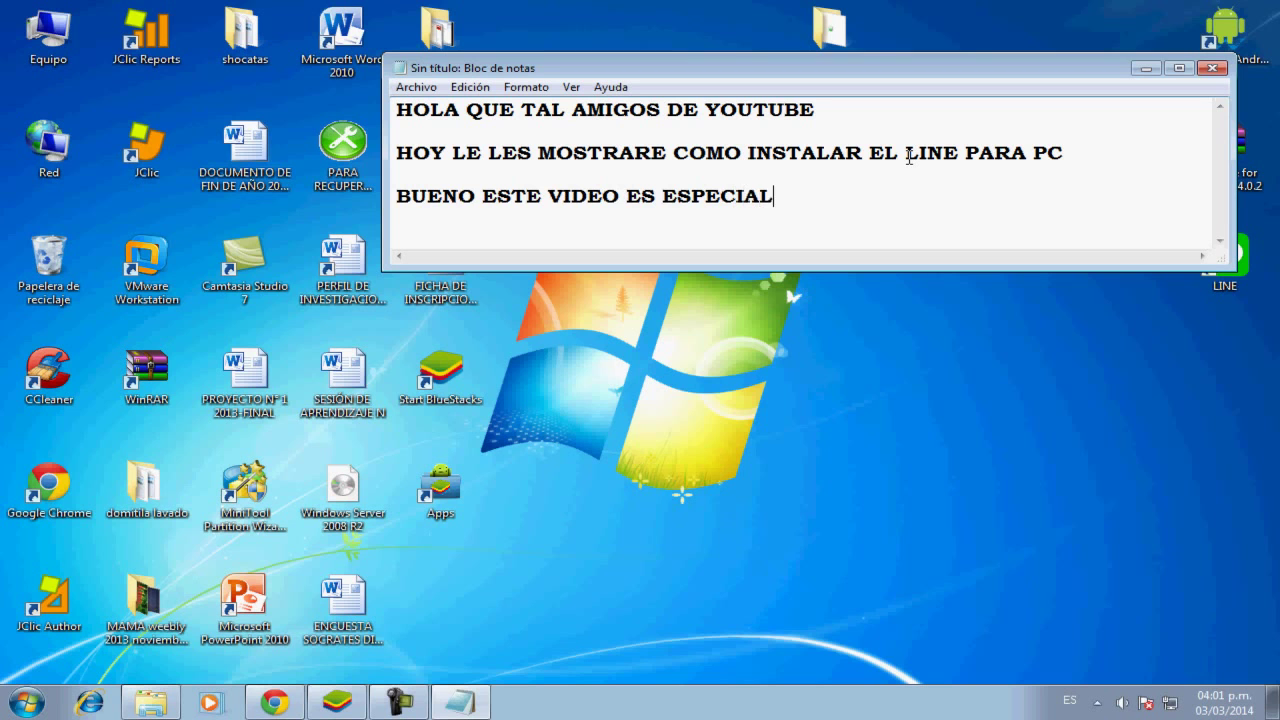
# Finish the sentence about people who already have the app on their phone, then add the paragraph about using it from a PC over WiFi
pyautogui.write('PARA AQUE')
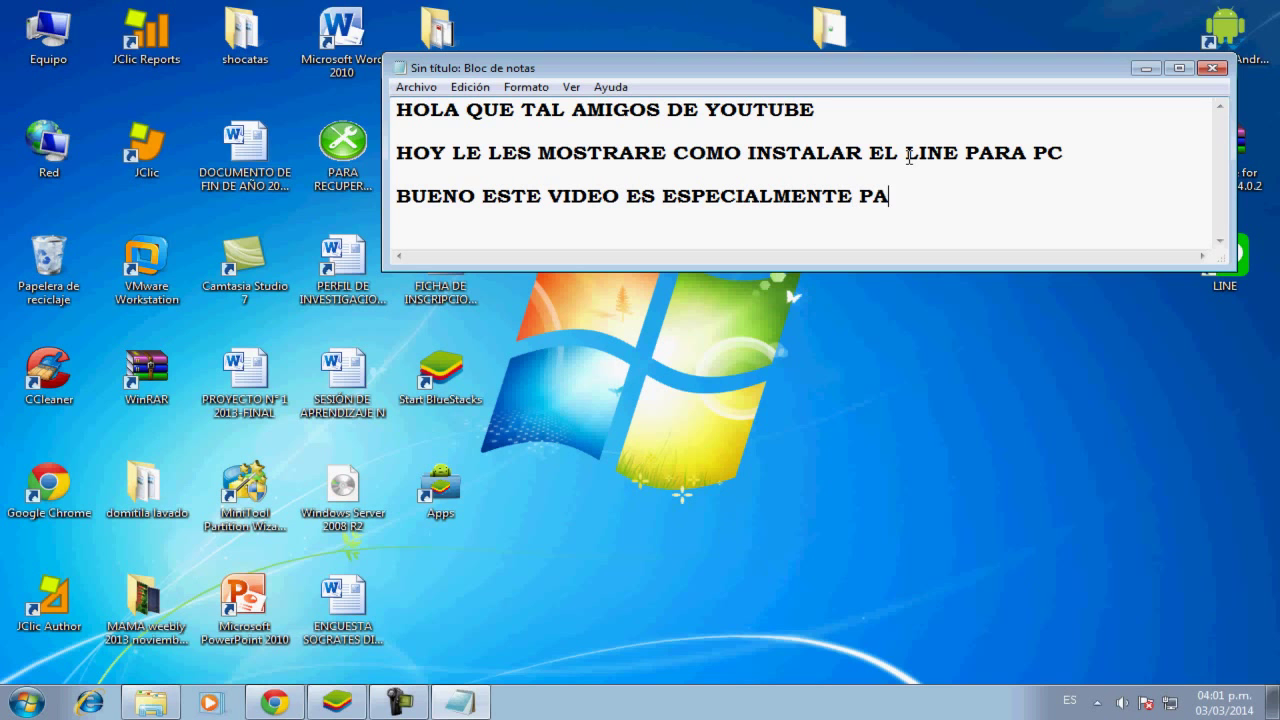
pyautogui.write('LL')
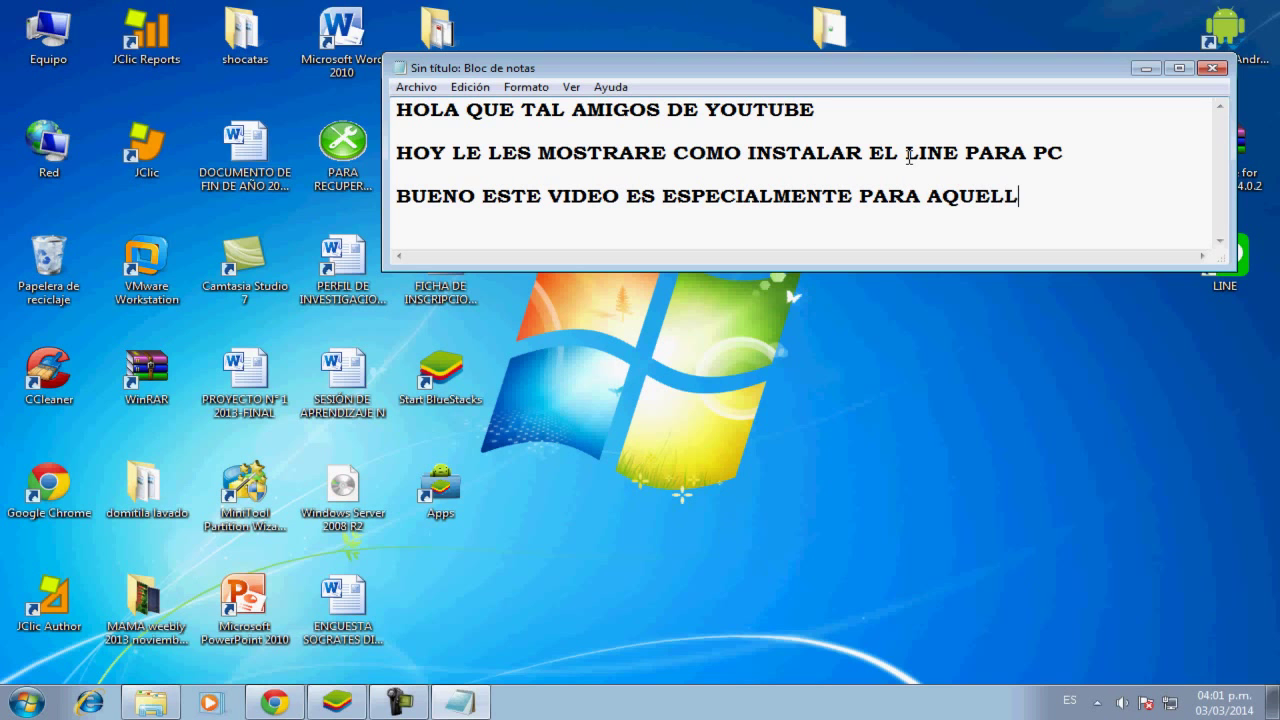
pyautogui.write('OS QUE YA CUENTAN CON E')
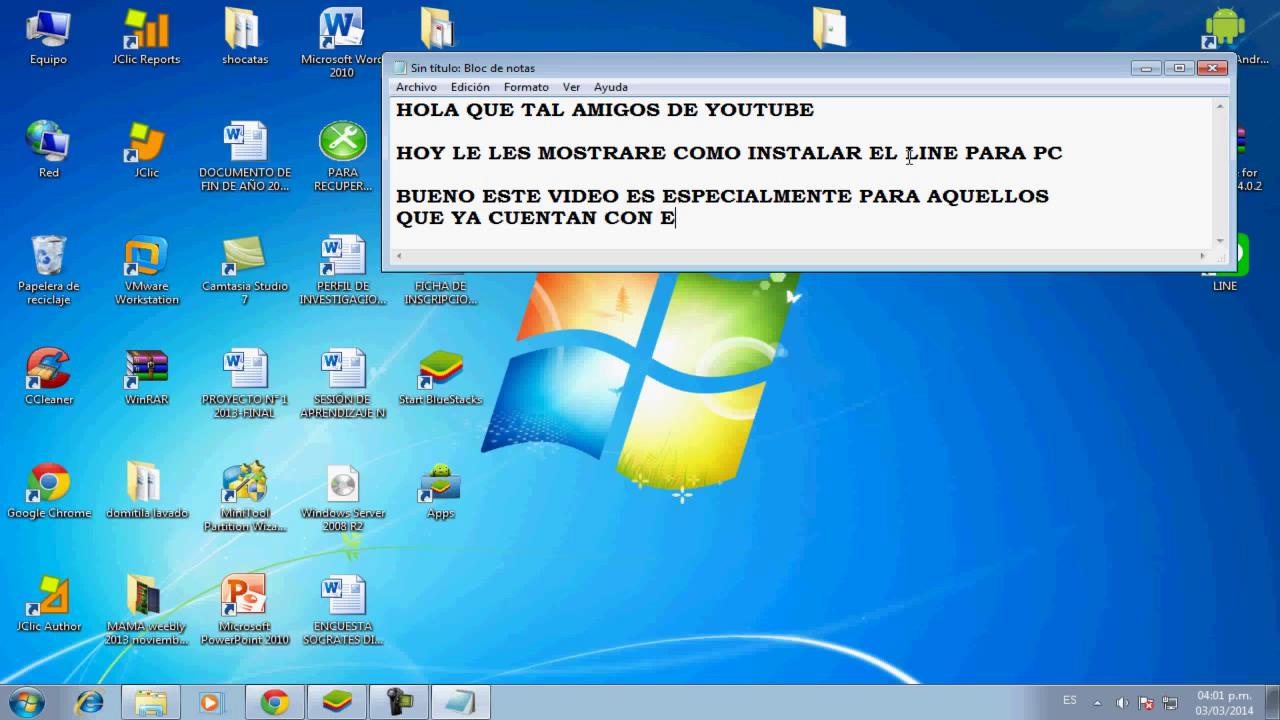
pyautogui.write('STA APP')
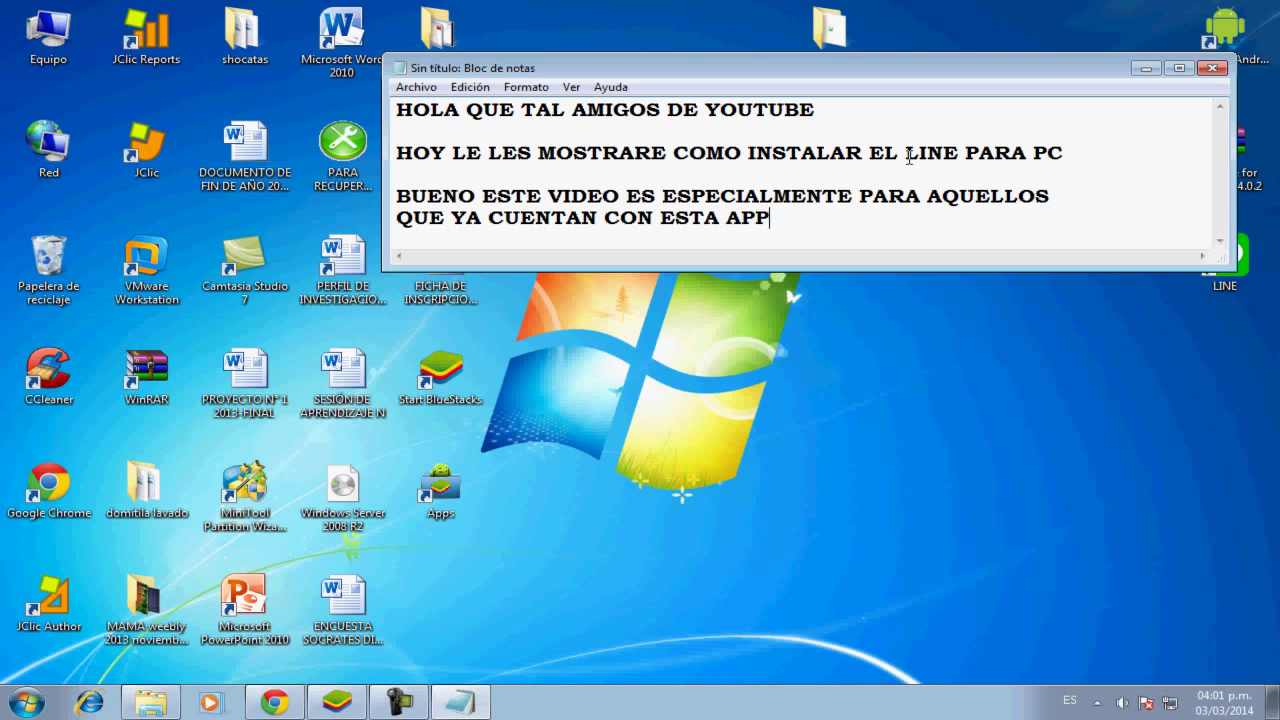
pyautogui.write(' EN SU CELUL')
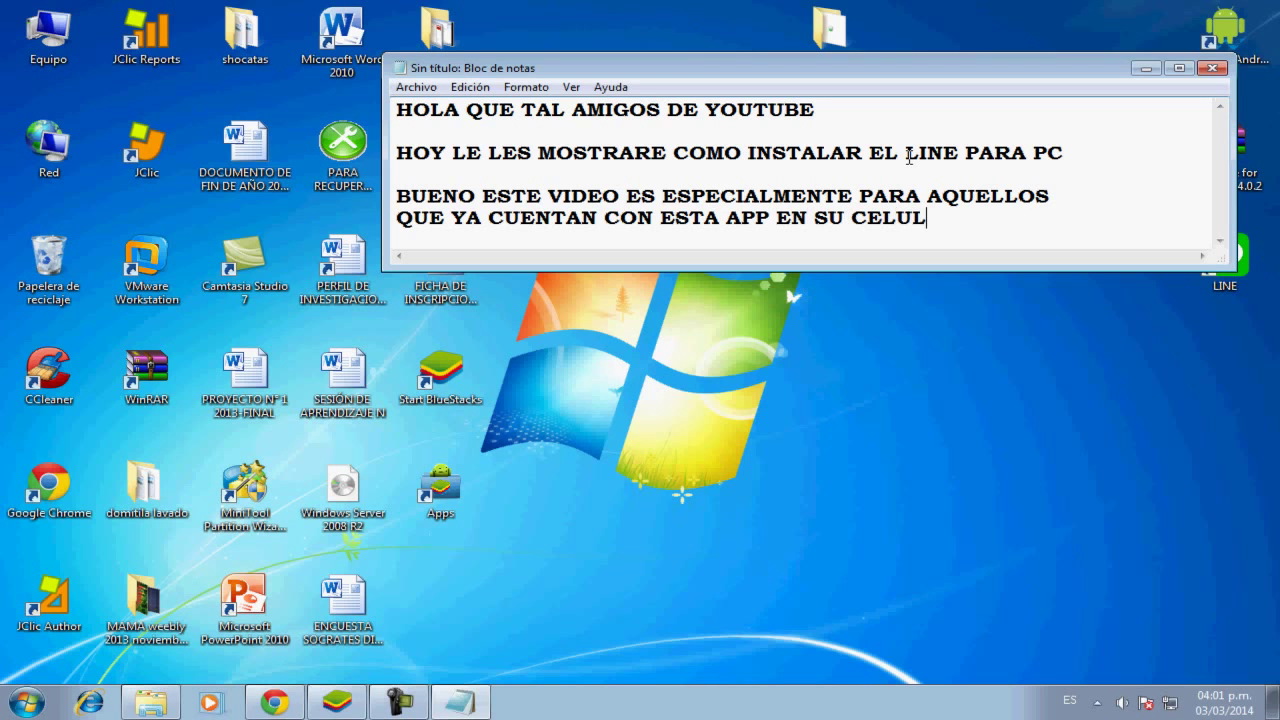
pyautogui.write('AR ,')
pyautogui.press('Return')
pyautogui.press('Return')
pyautogui.write('SOL')
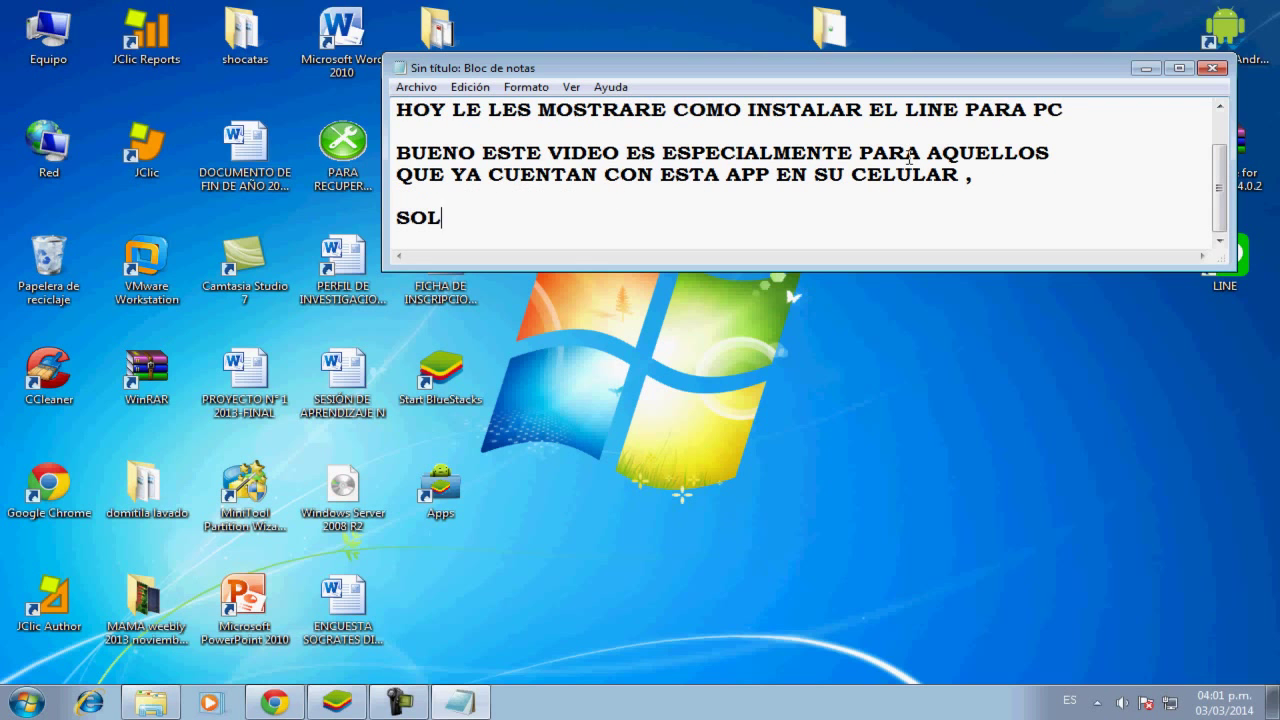
pyautogui.write('O QUE')
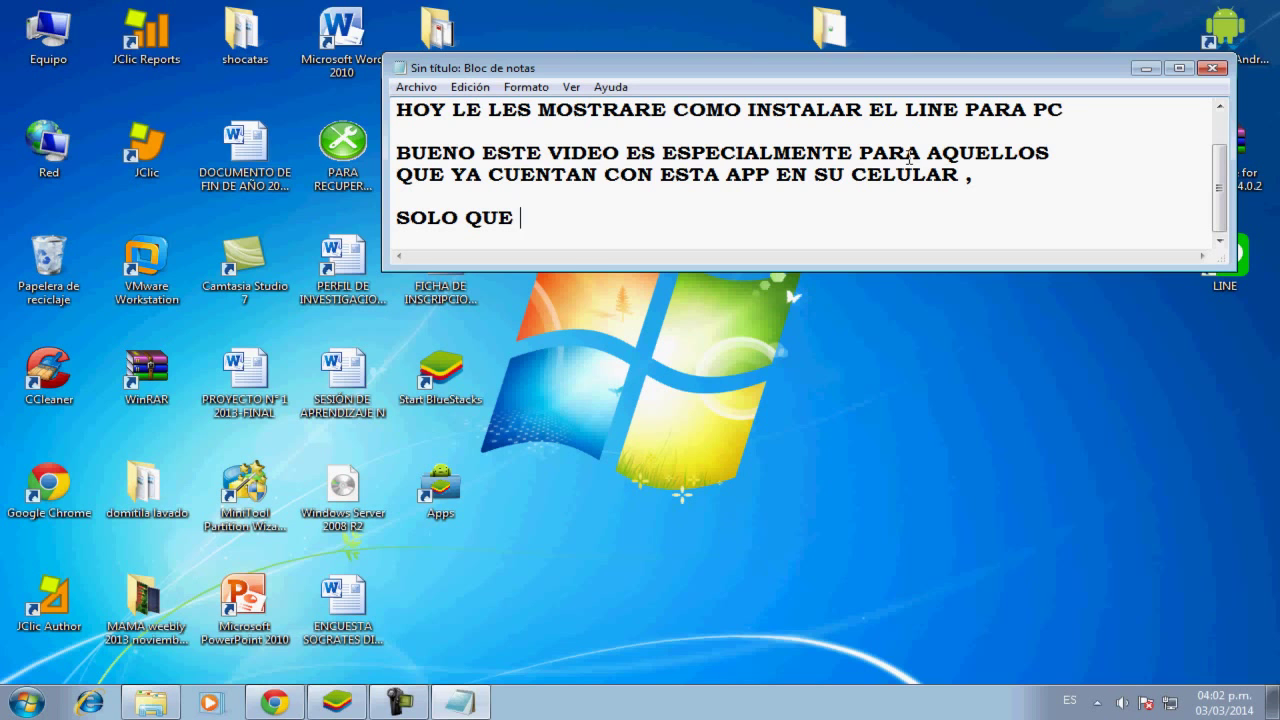
pyautogui.write(' QUIERAN USAR')
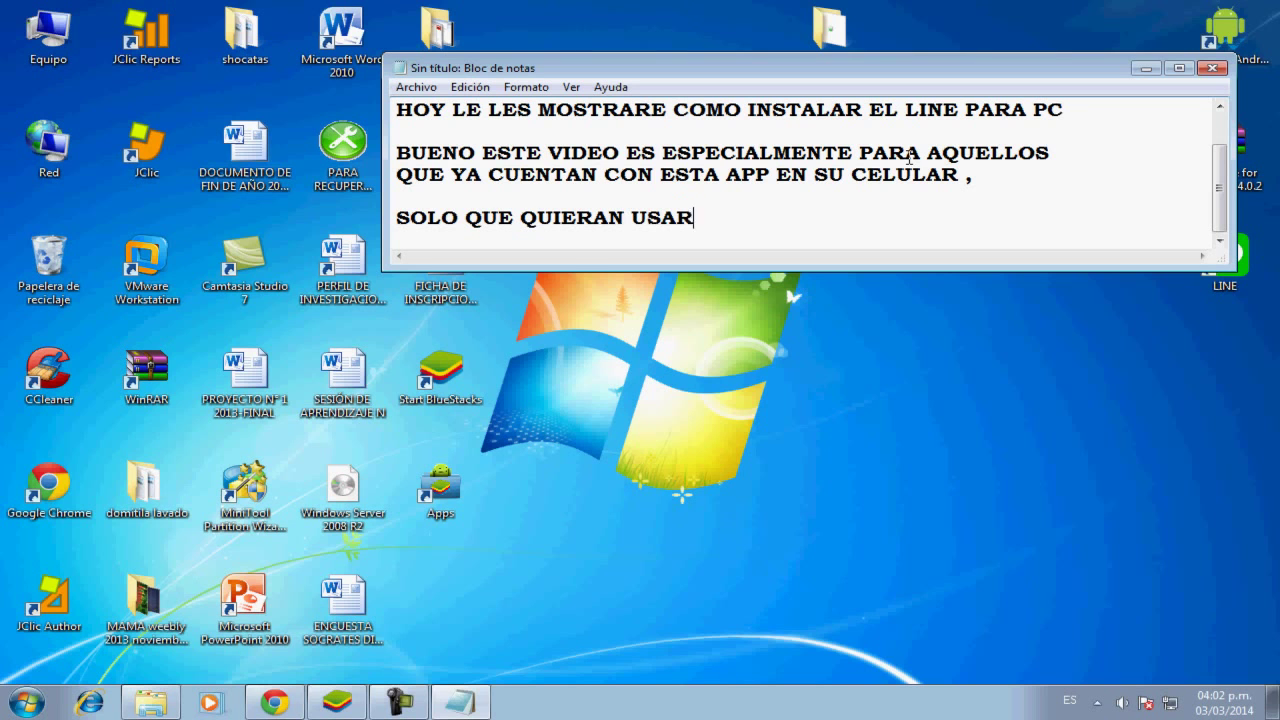
pyautogui.write('LO DESDE SU')
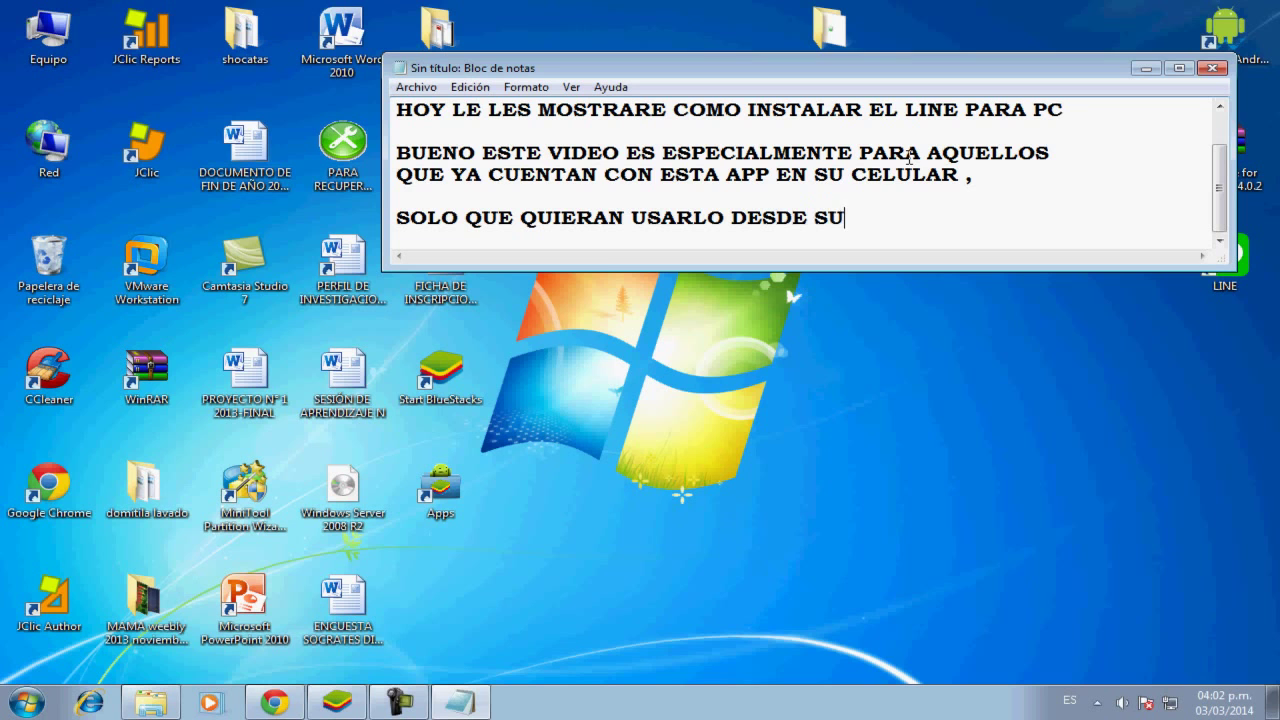
pyautogui.write(' PC ,MEDIANTE WIFI O ')
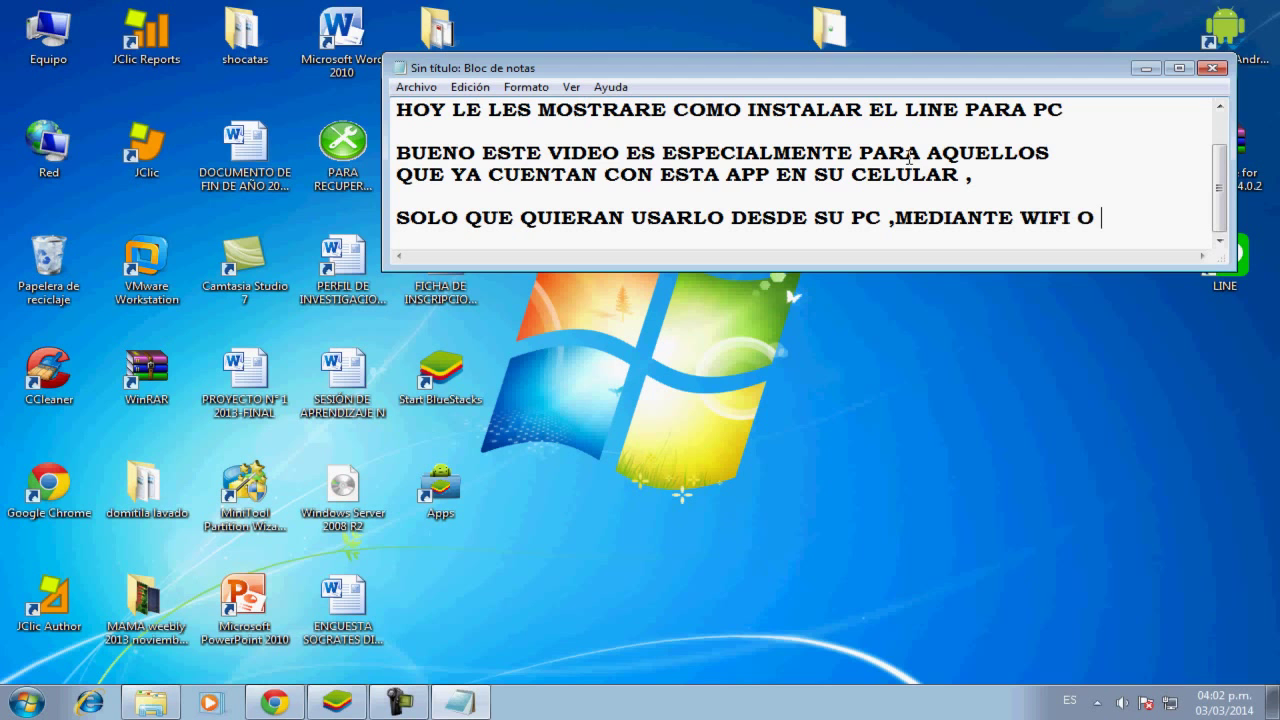
pyautogui.write('CONEXION')
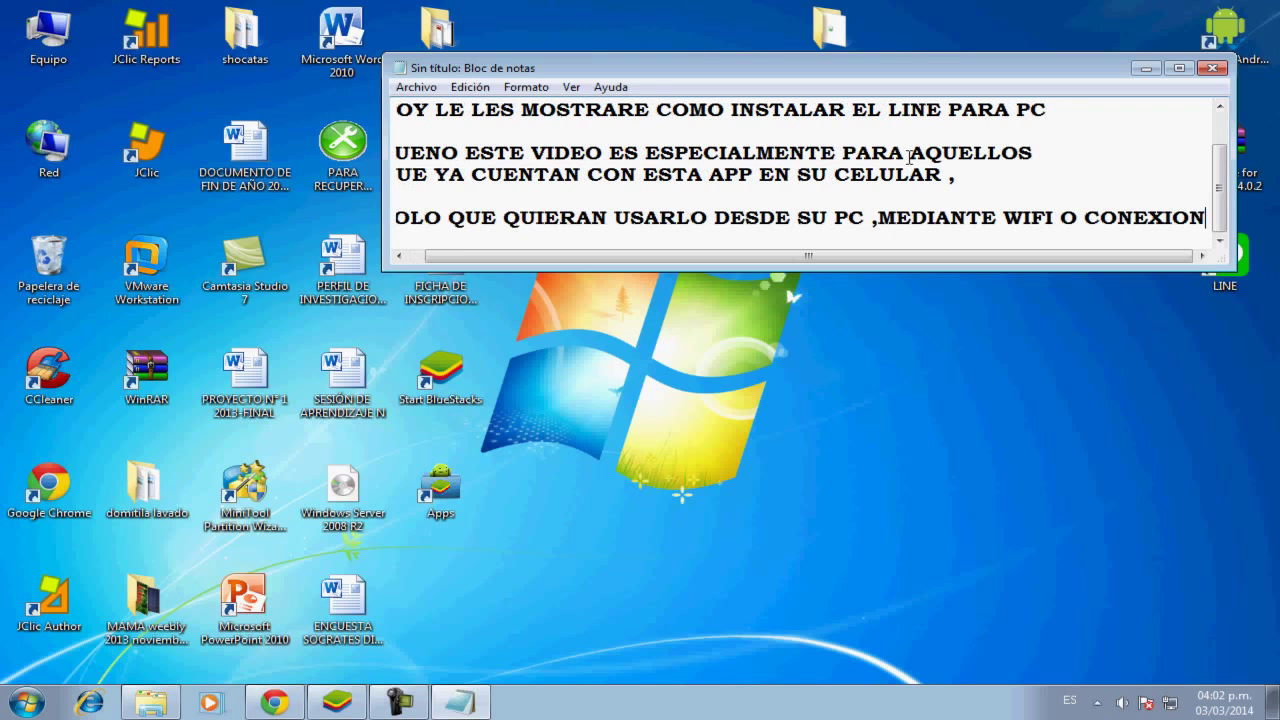
pyautogui.write(' D')
pyautogui.press('BackSpace')
# Add 'DE RED' and the lines saying LINE asks for your phone number when you sign up
pyautogui.press('Return')
pyautogui.write('DE RED')
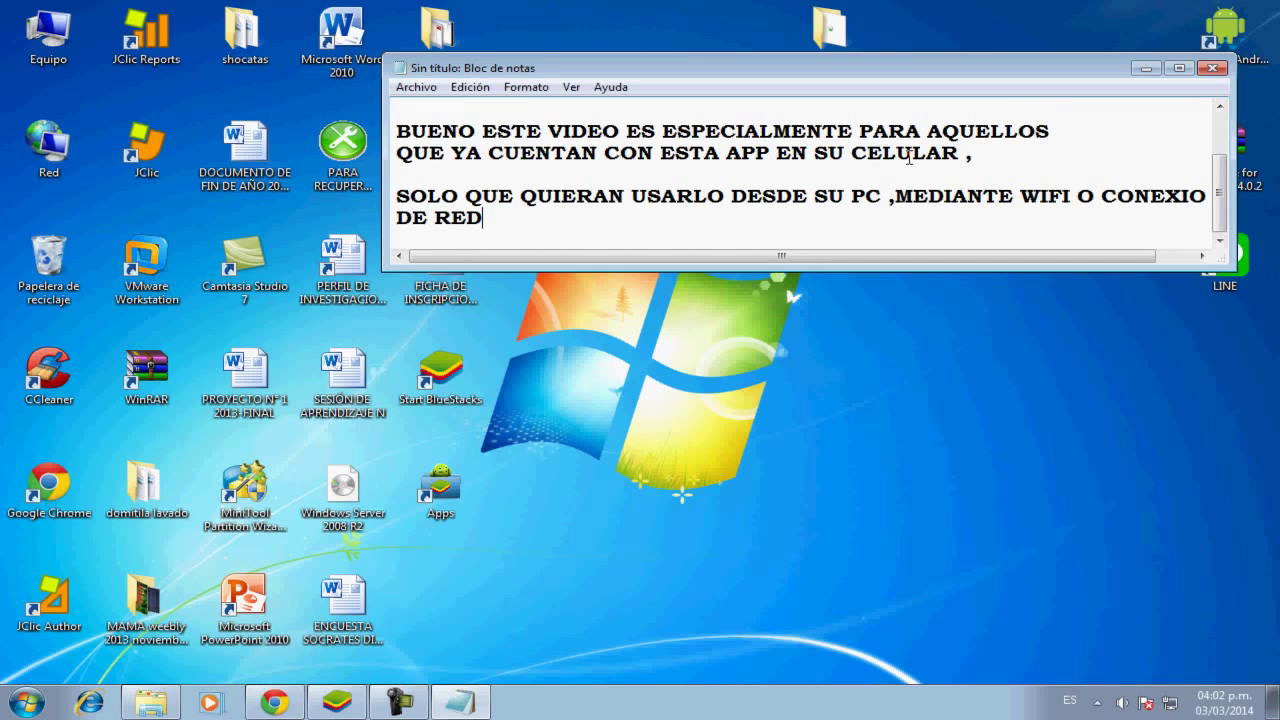
pyautogui.press('Return')
pyautogui.write(',BUE')
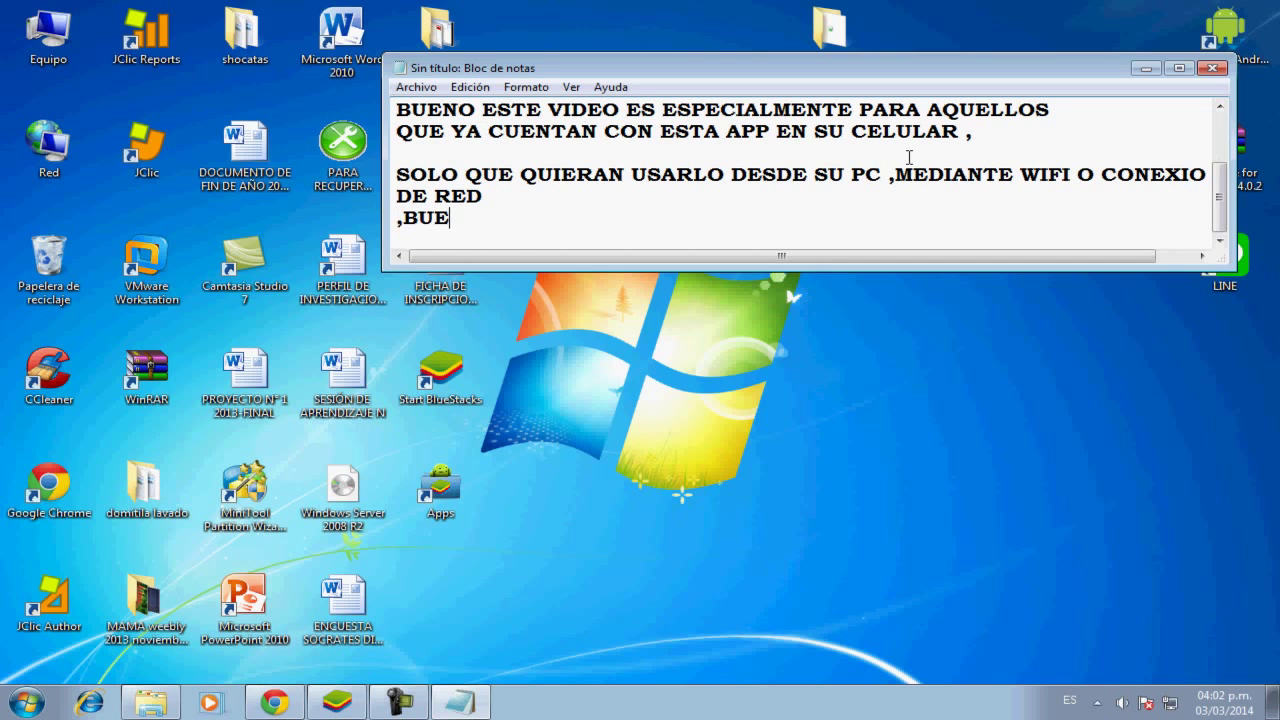
pyautogui.write('NO AL MOMENTO DE ')
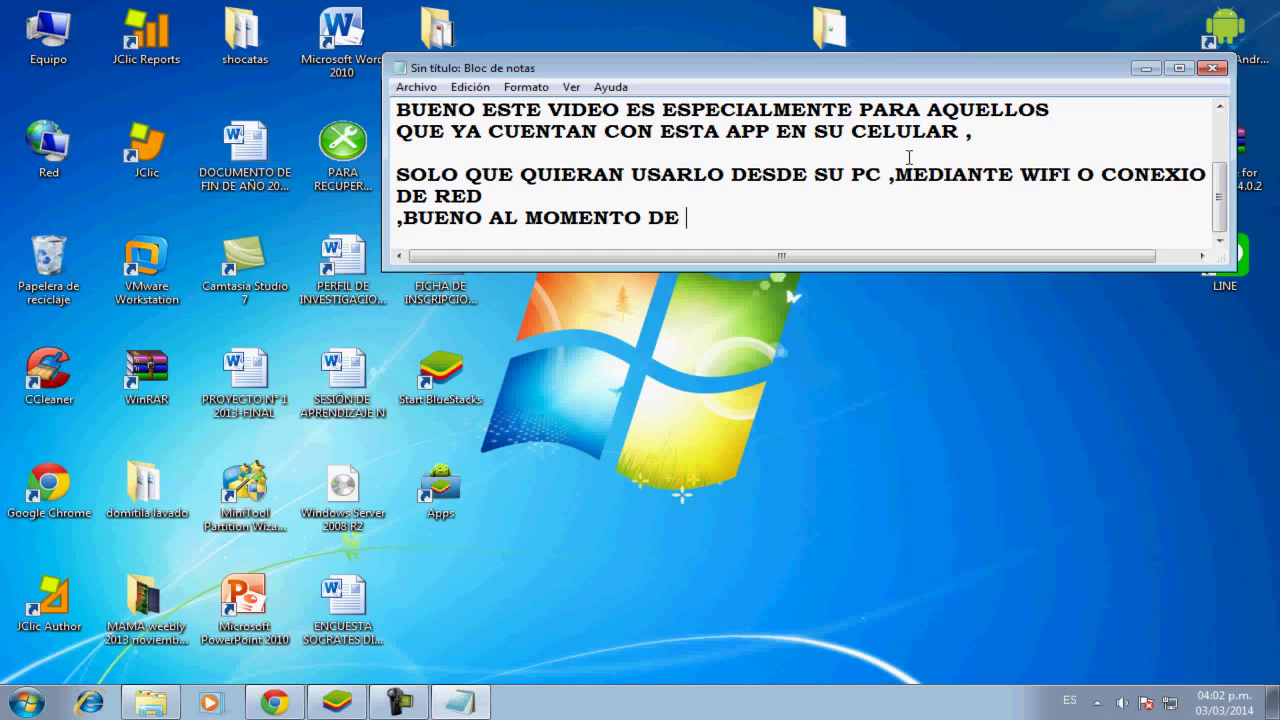
pyautogui.write('INSCRIBIRSE ')
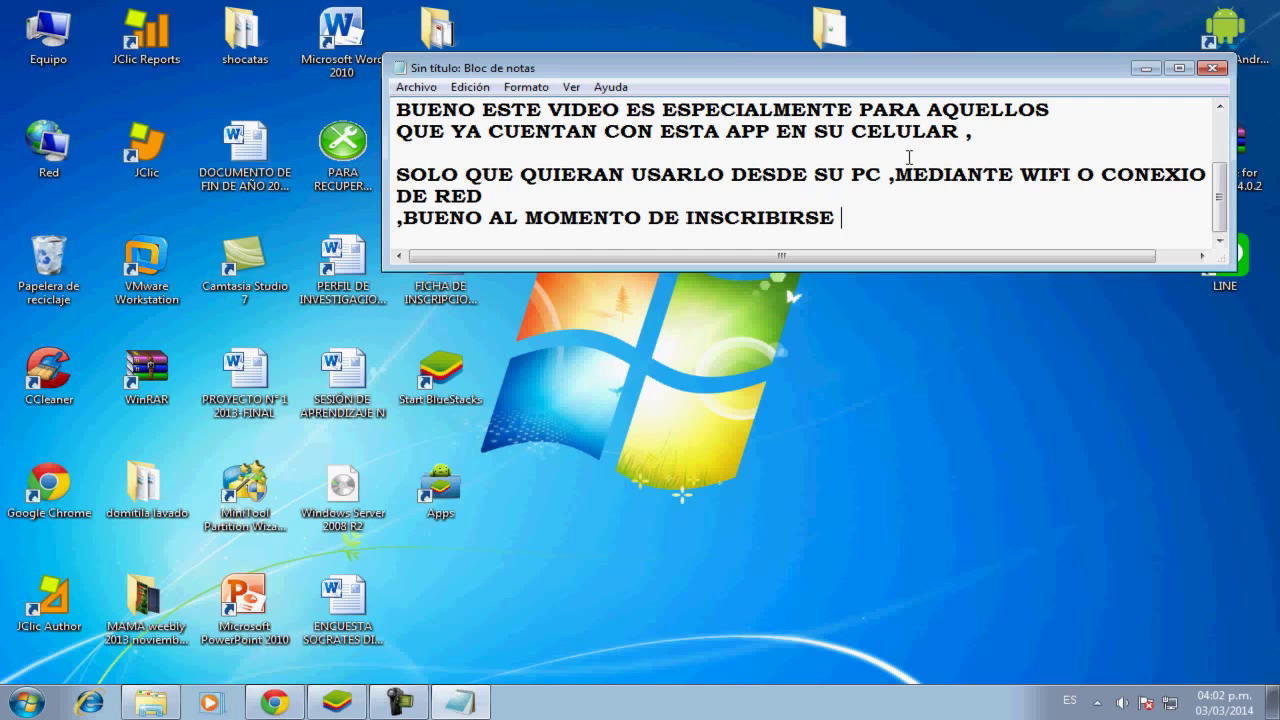
pyautogui.write('AL LINE ')
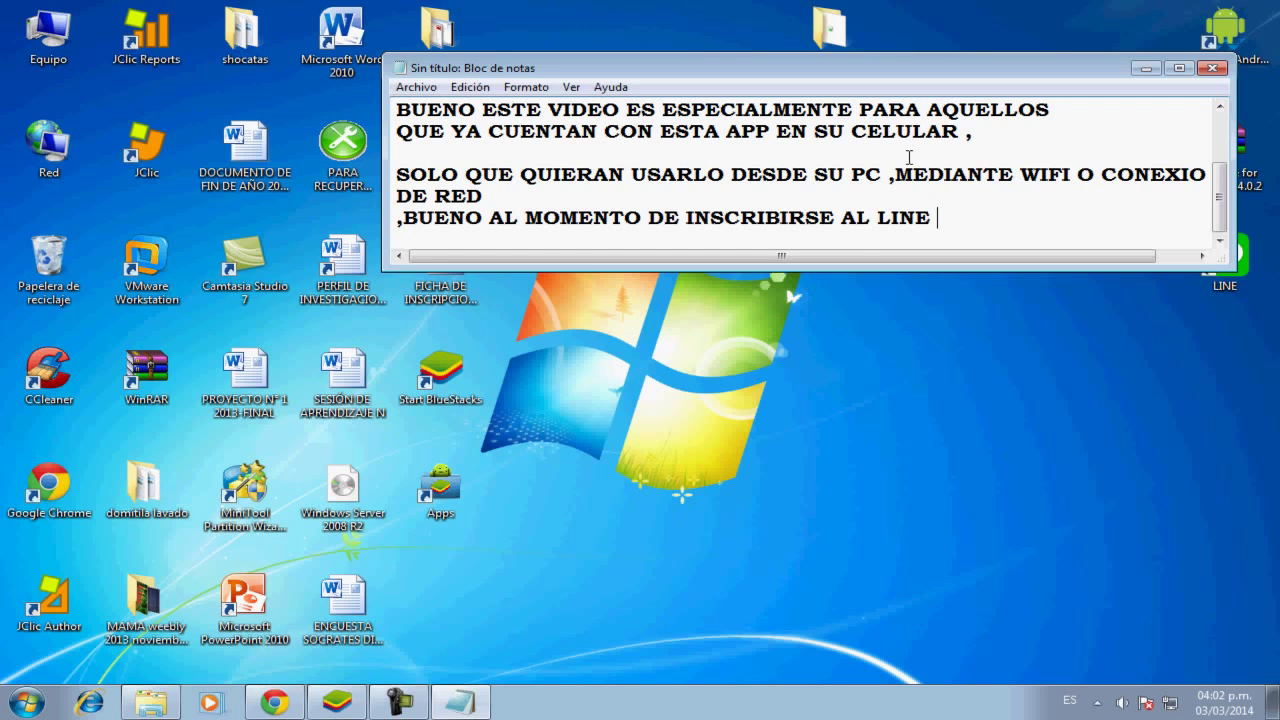
pyautogui.write(',LES PIDE')
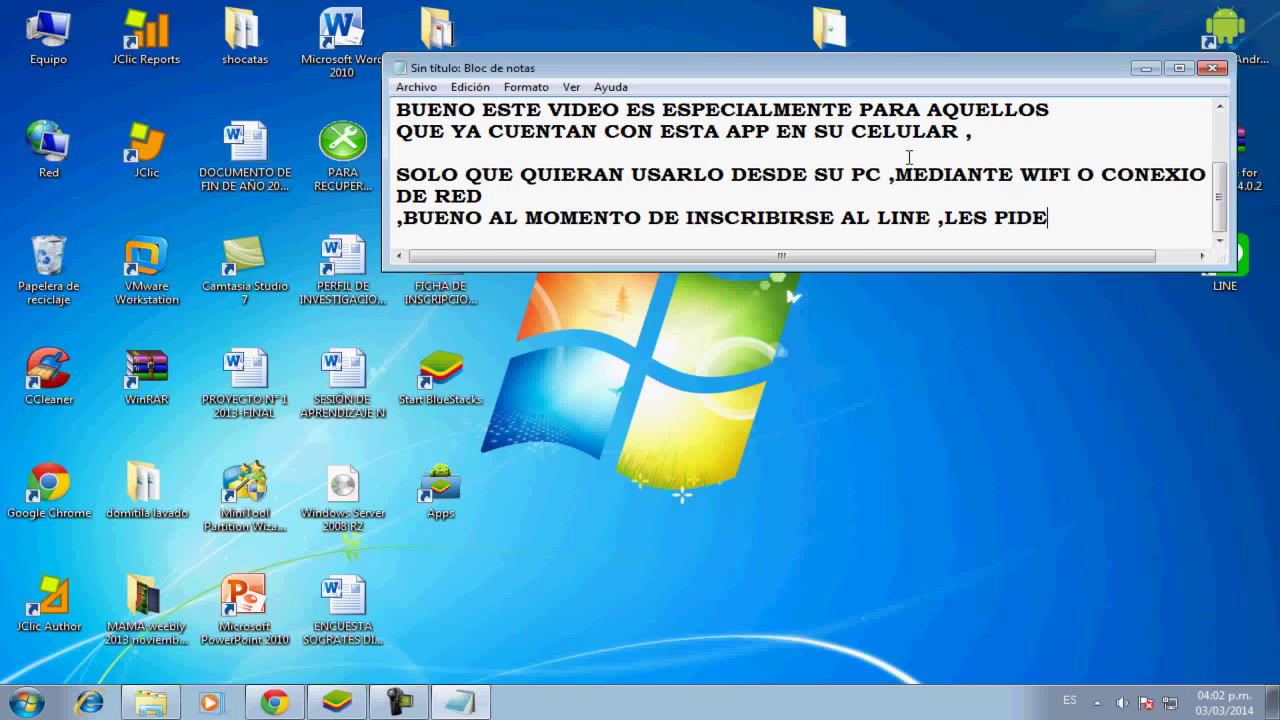
pyautogui.press('Return')
pyautogui.write('SU NUME')
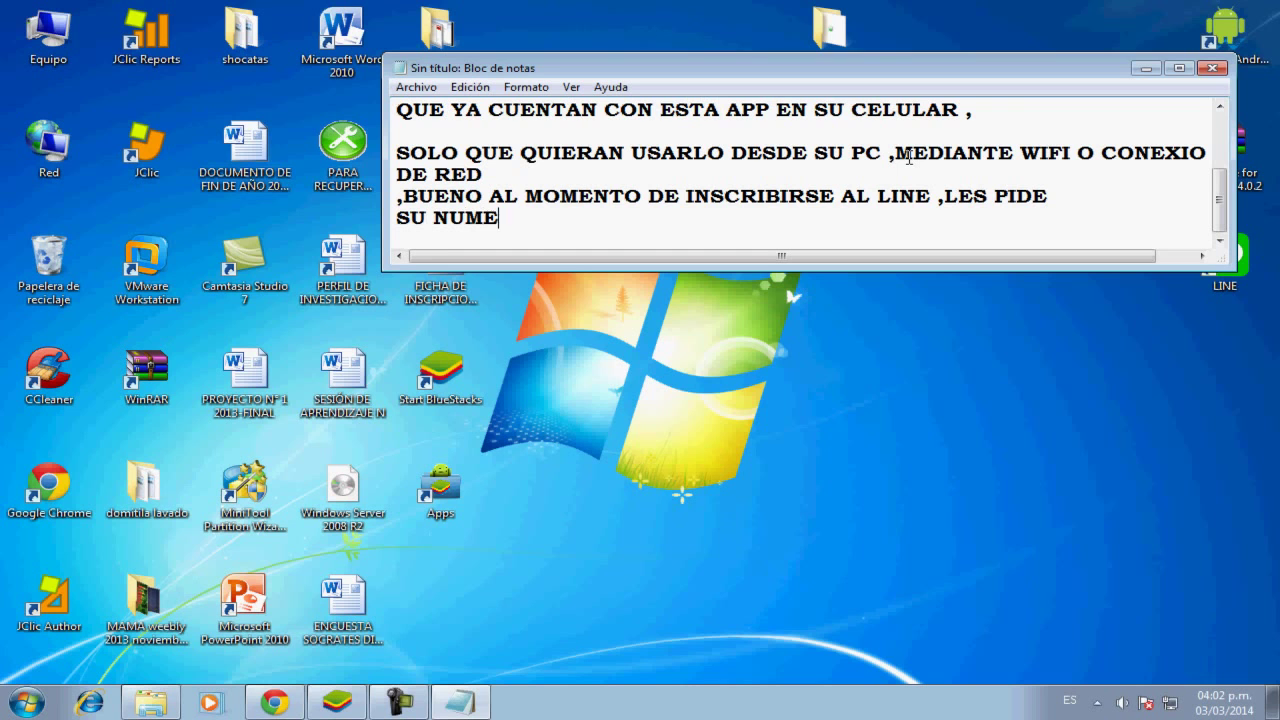
pyautogui.write('RO DE CE')
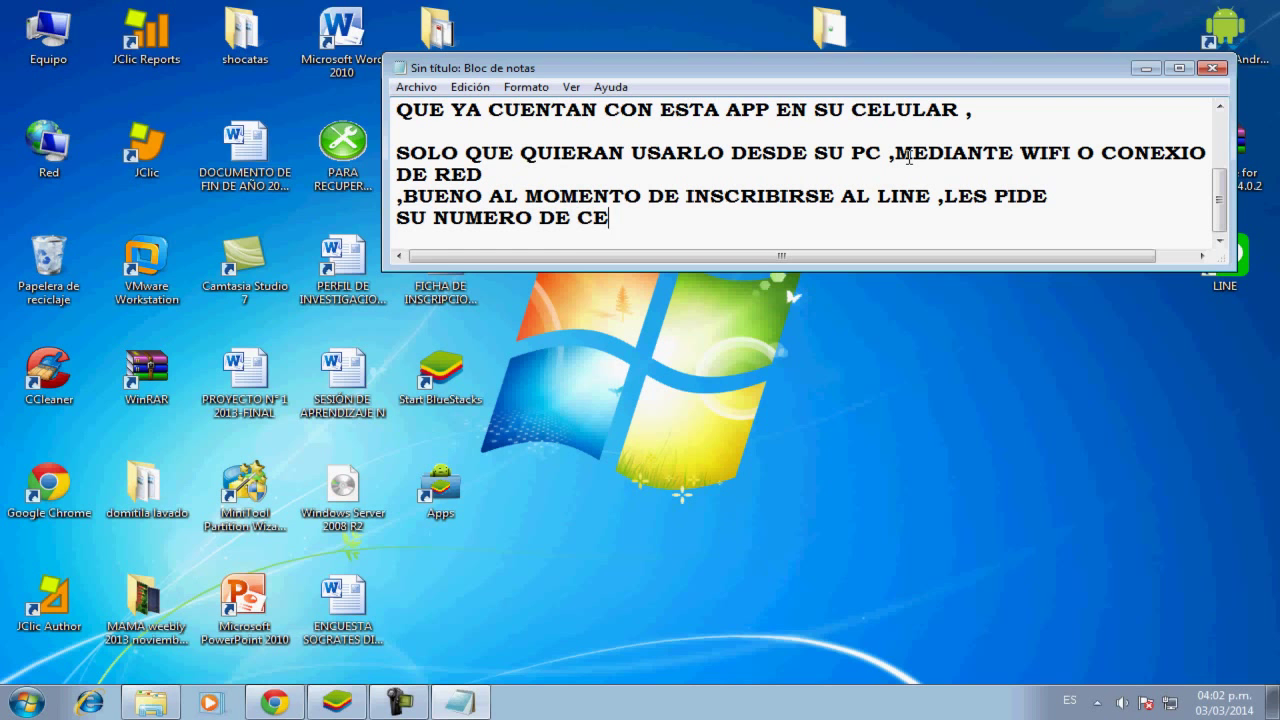
pyautogui.write('LULAR ,L')
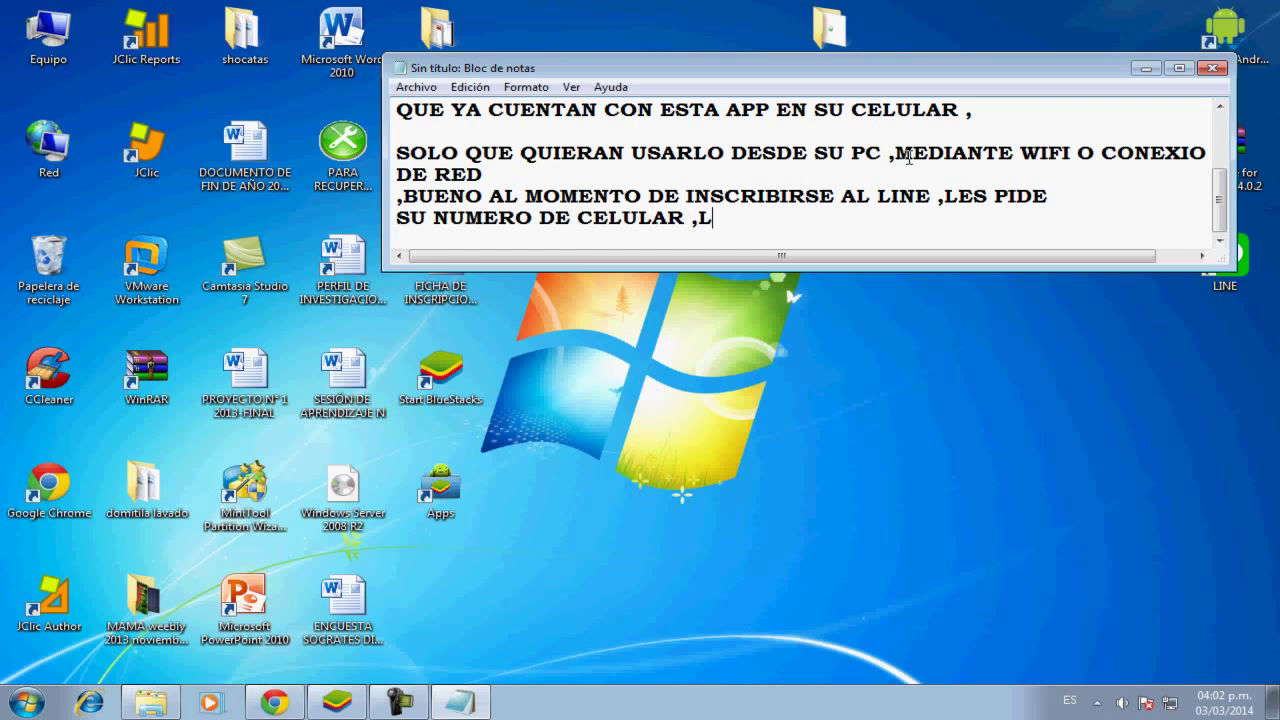
pyautogui.write('UEGO Q')
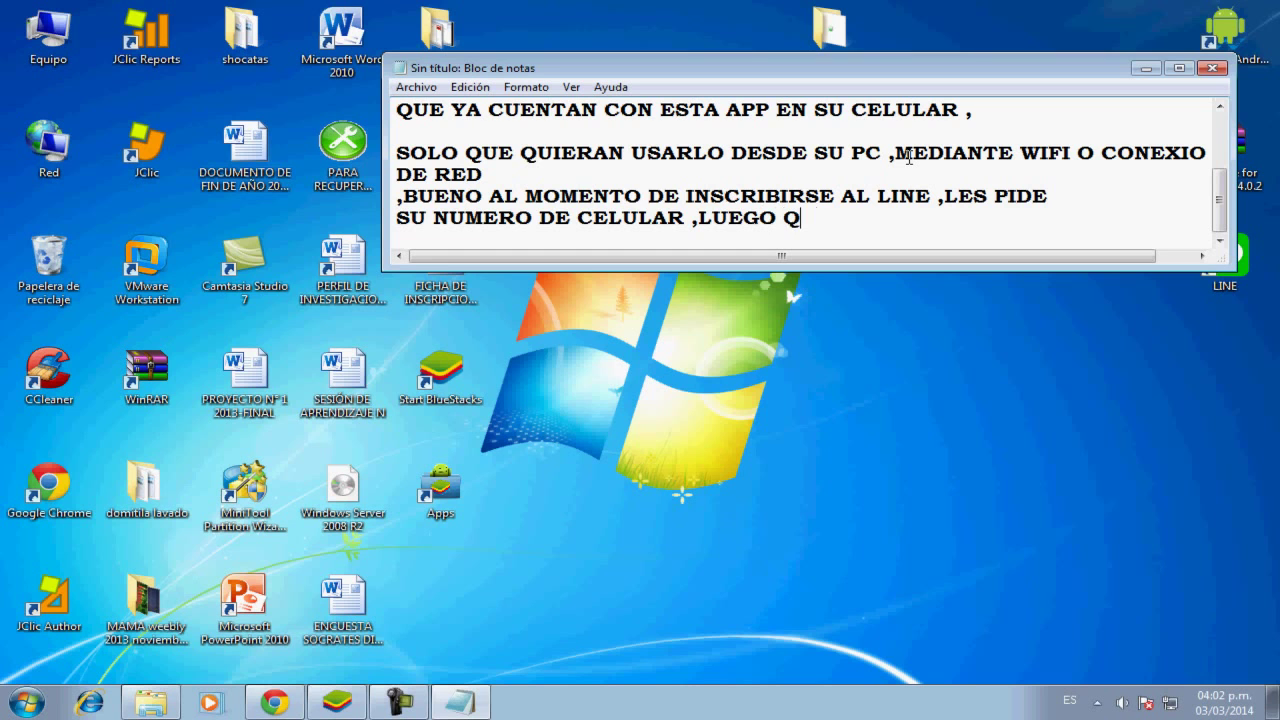
pyautogui.write('UE SE REGIS')
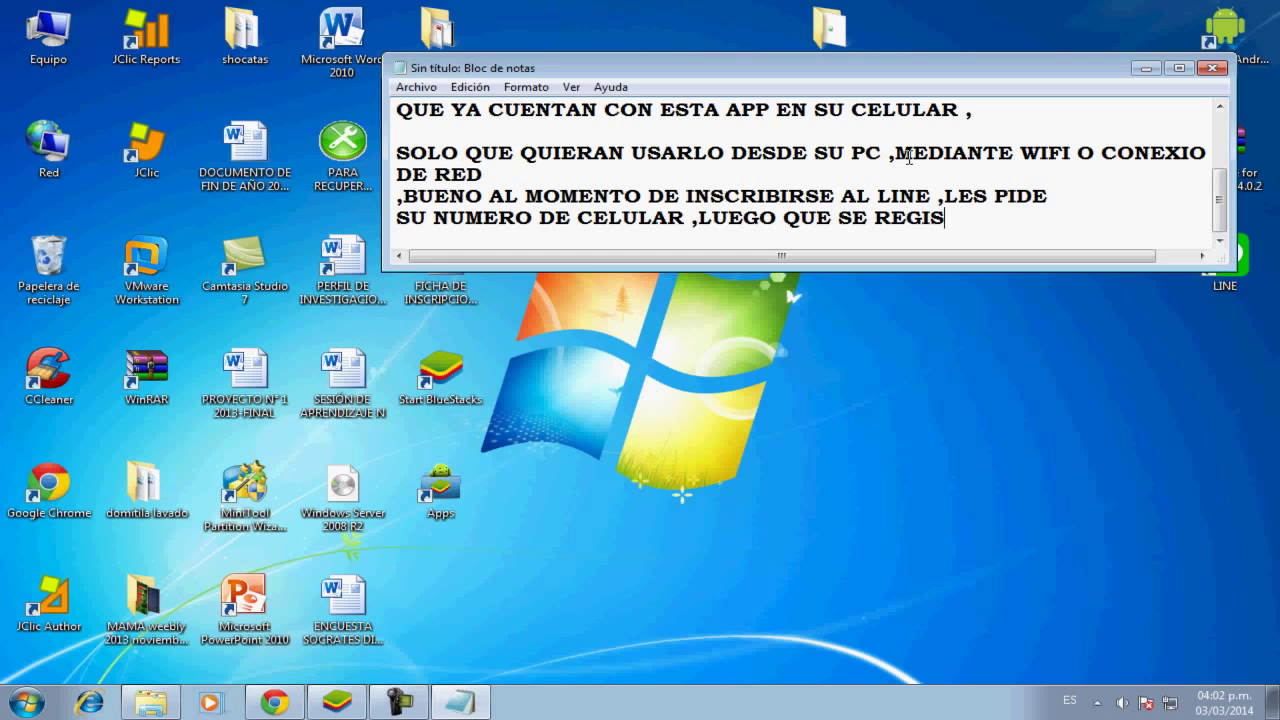
pyautogui.write('TREN ,')
# Add that the registered account will serve here, replacing 'LES' with 'SE USARA ACA'
pyautogui.press('Return')
pyautogui.write('UNA')
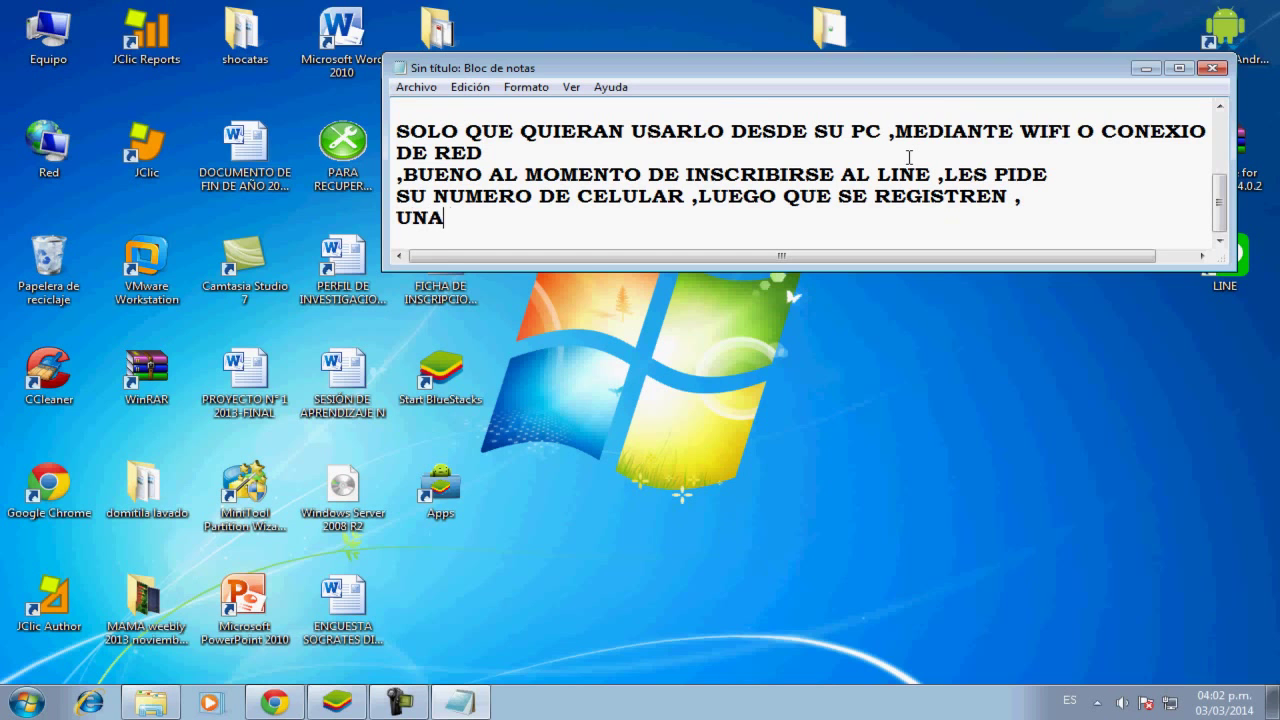
pyautogui.write(' CUENTA')
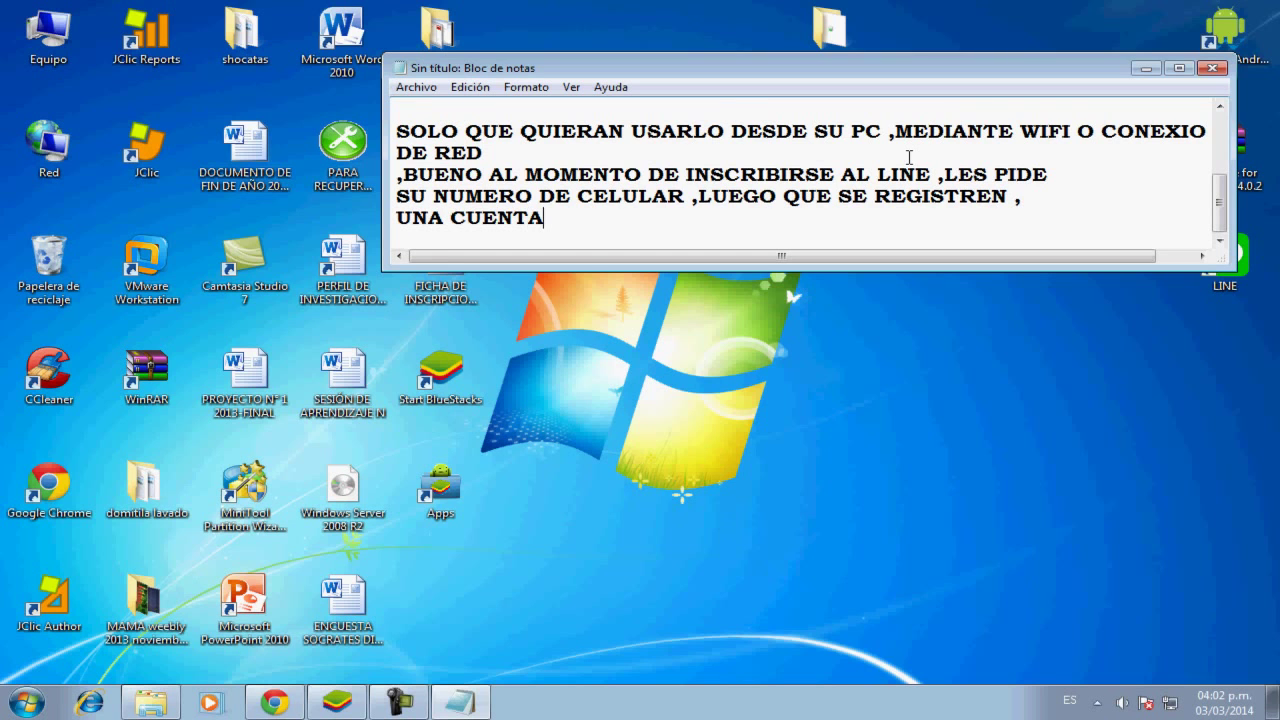
pyautogui.write(' ,BIEN SI ')
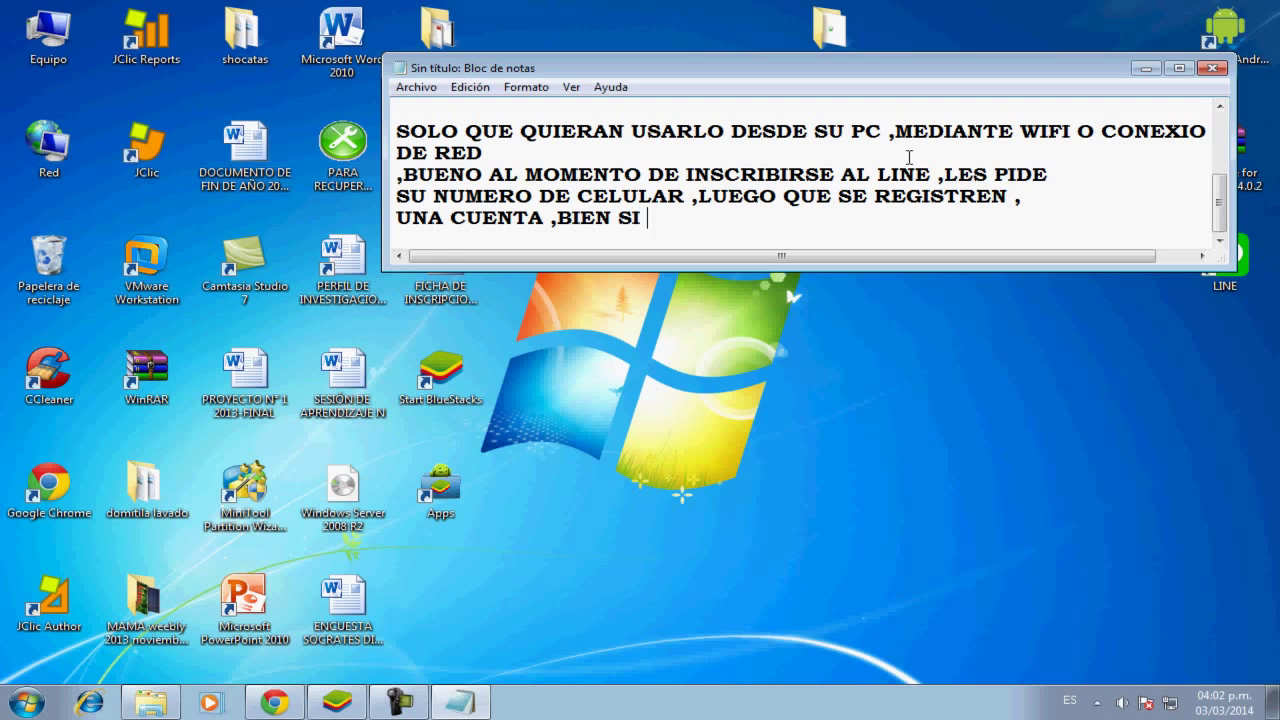
pyautogui.write('LO HICIERO')
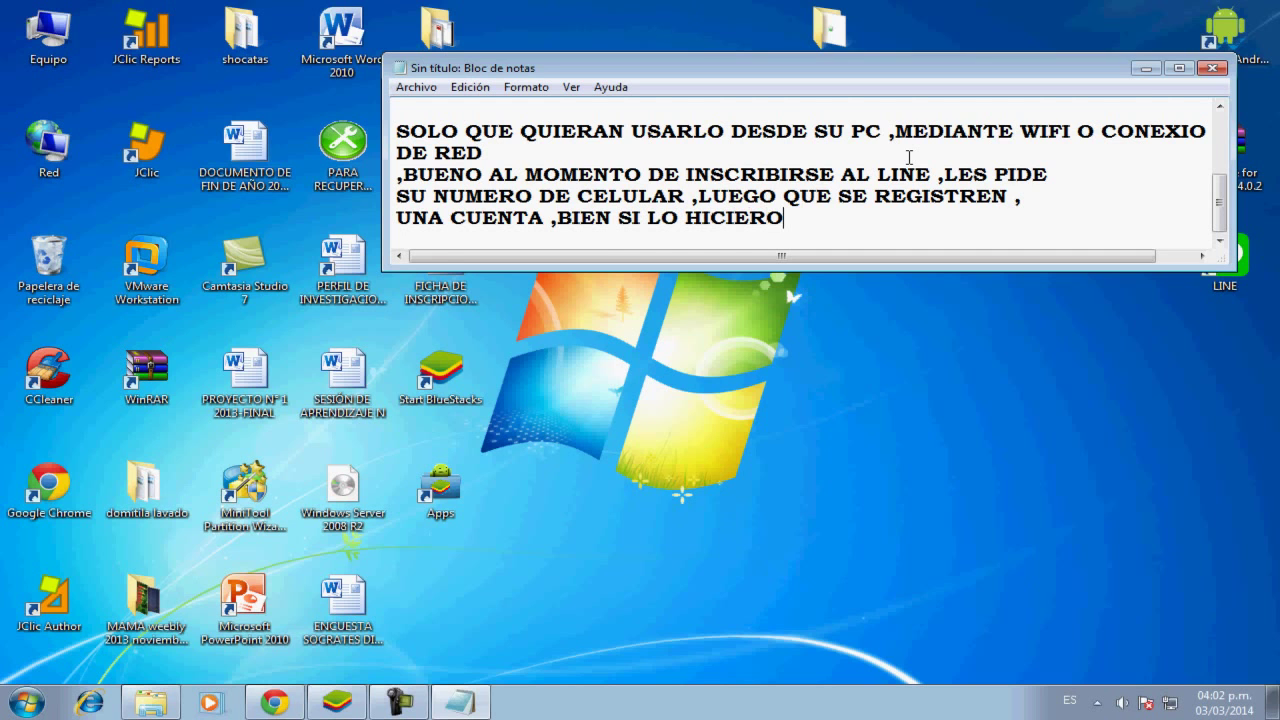
pyautogui.write('N ESTO L')
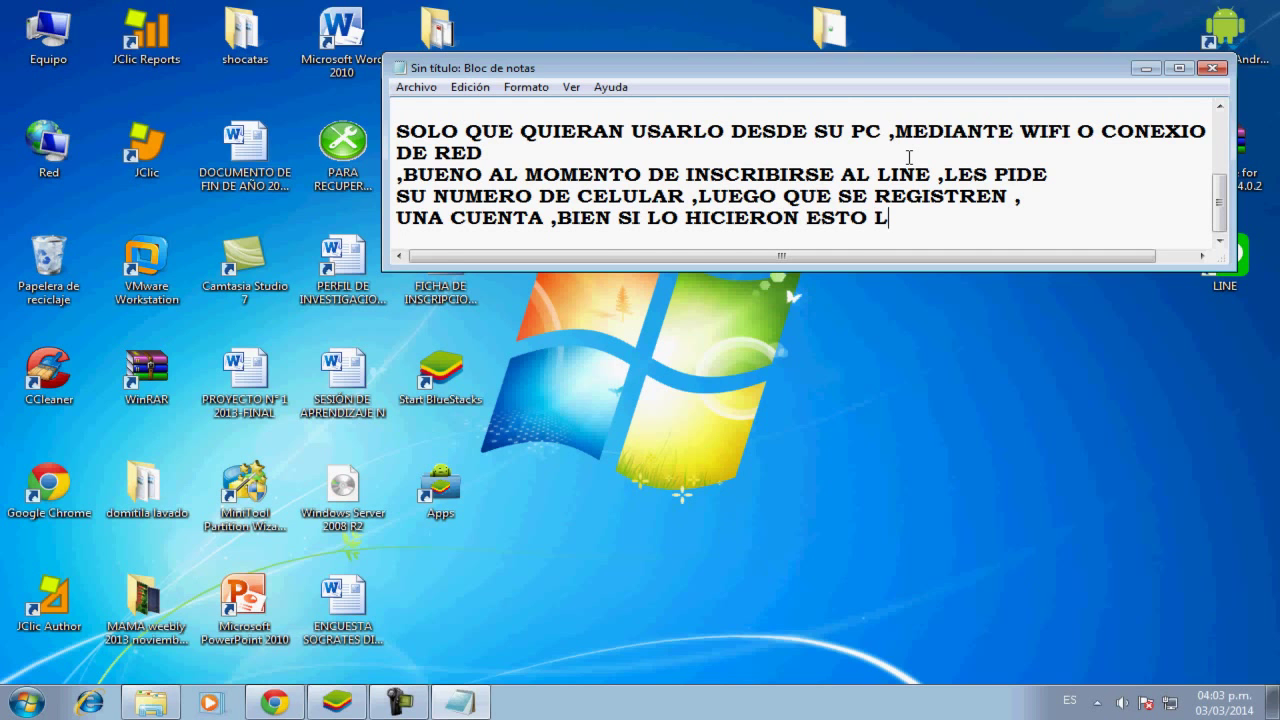
pyautogui.write('ES SERVIRA')
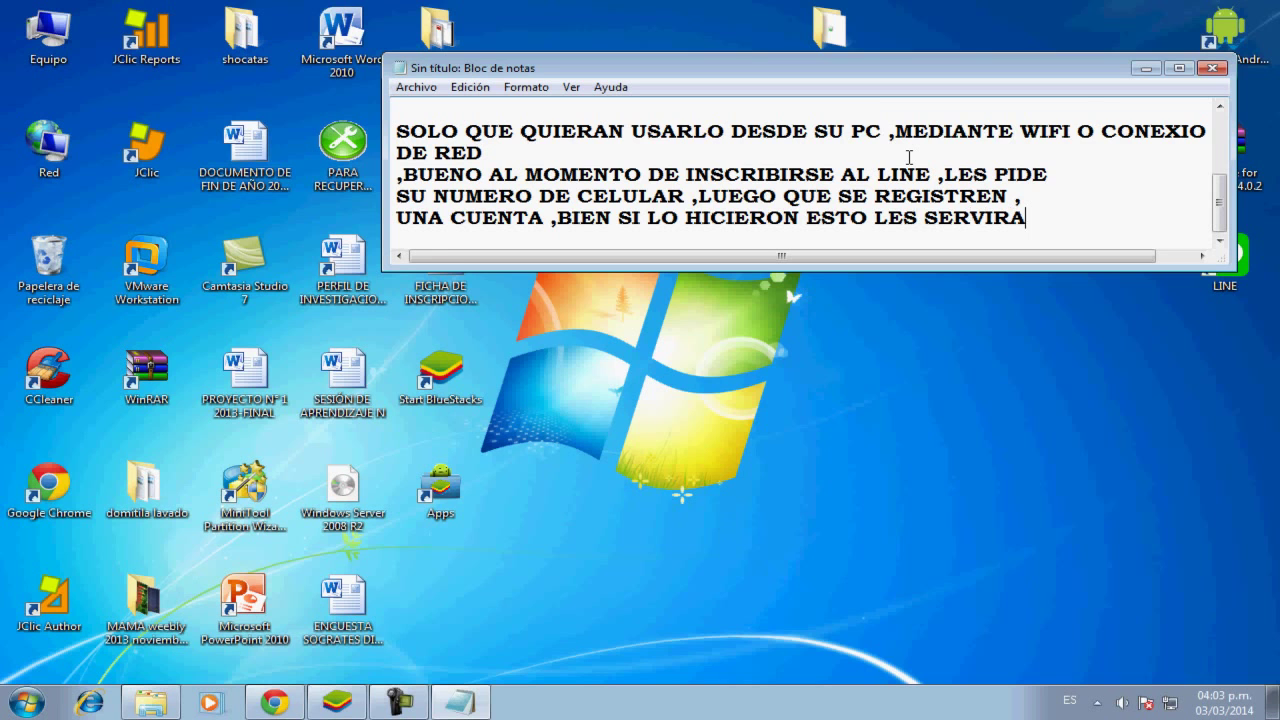
pyautogui.press('Return')
pyautogui.write('ES')
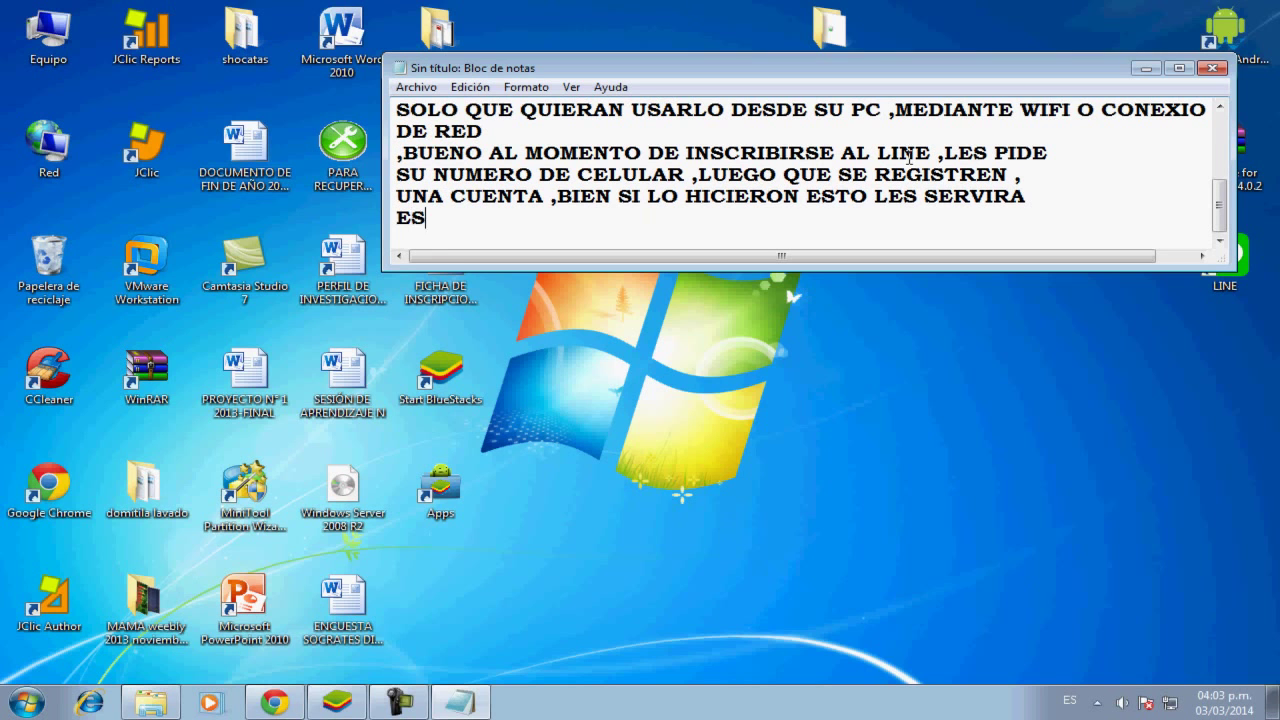
pyautogui.write('A CUENTA QU')
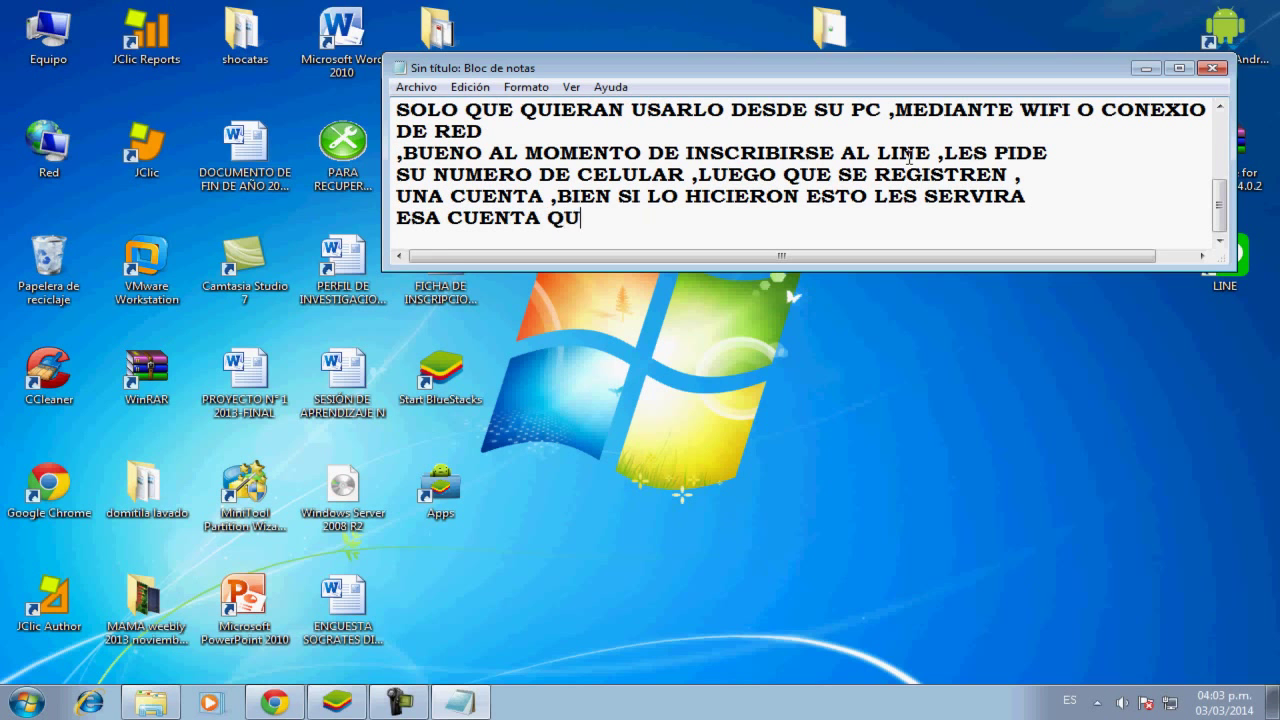
pyautogui.write('E SE INSCRIBI')
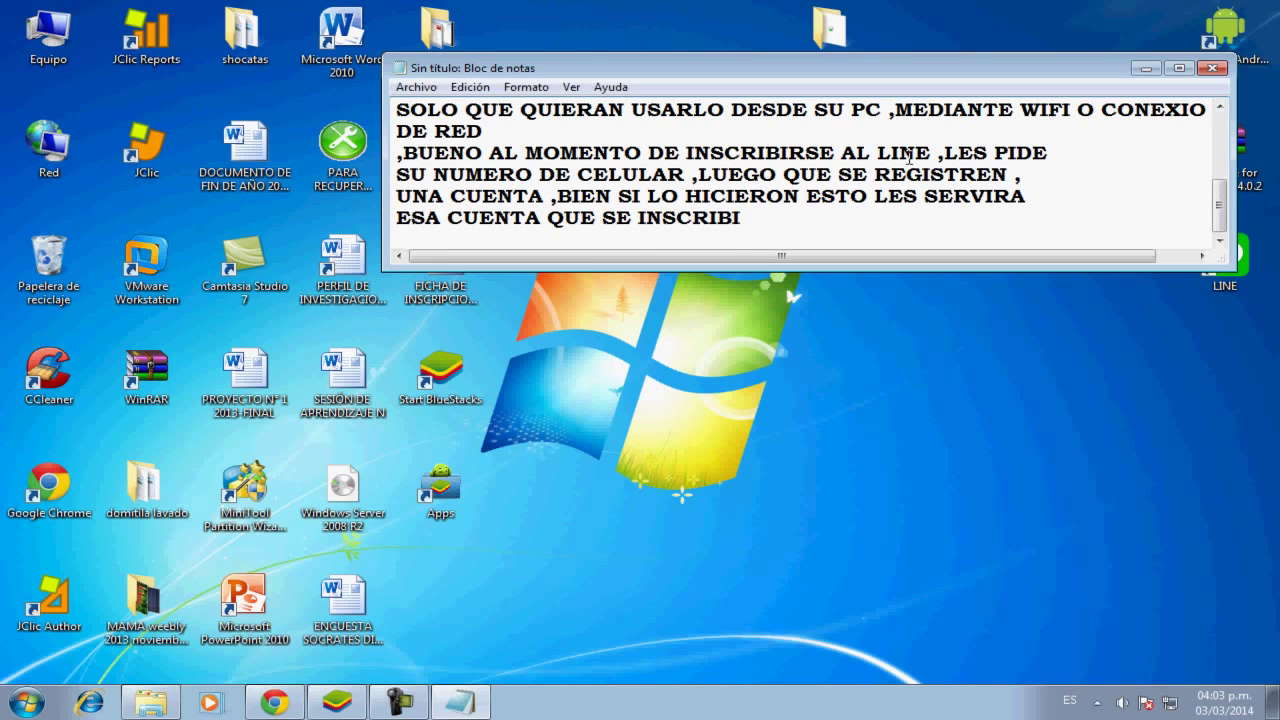
pyautogui.write('ERON ')
pyautogui.write('LES')
pyautogui.press('BackSpace')
pyautogui.press('BackSpace')
pyautogui.press('BackSpace')
pyautogui.write('SE USARA ACA')
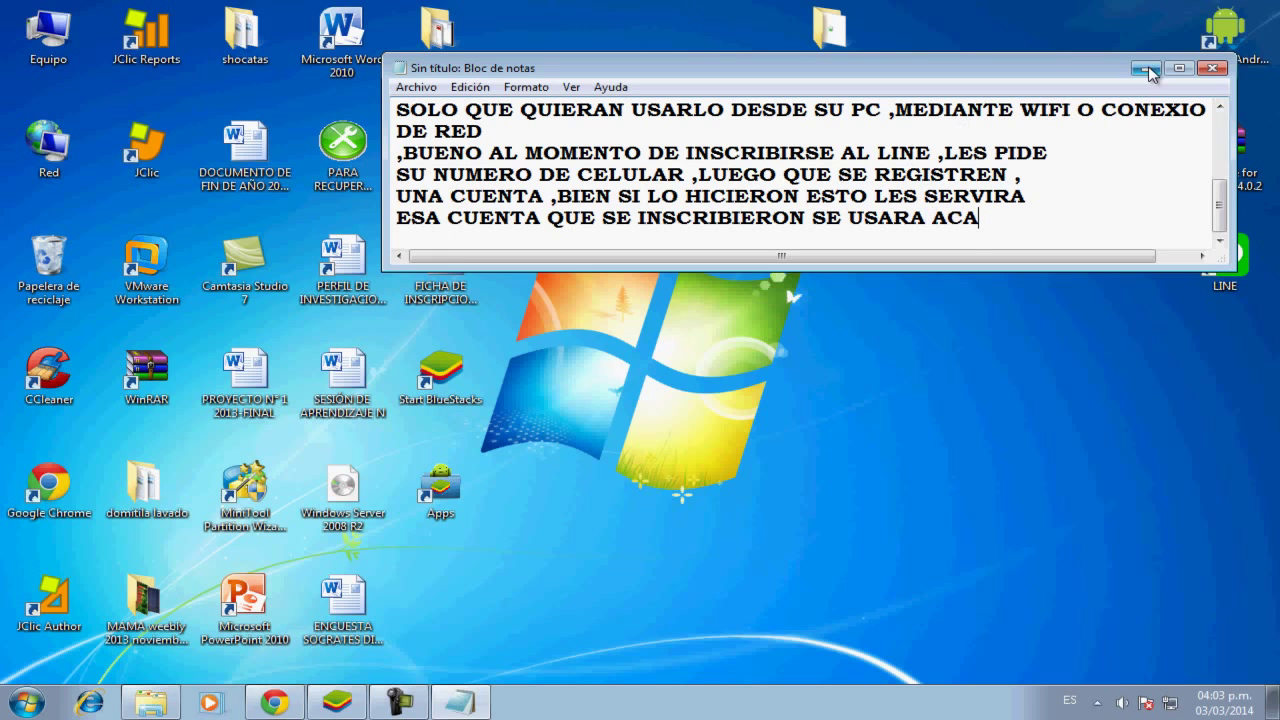
# Minimize the notes, launch LINE from its desktop shortcut, and restore Notepad from the taskbar
pyautogui.click(1147, 68)
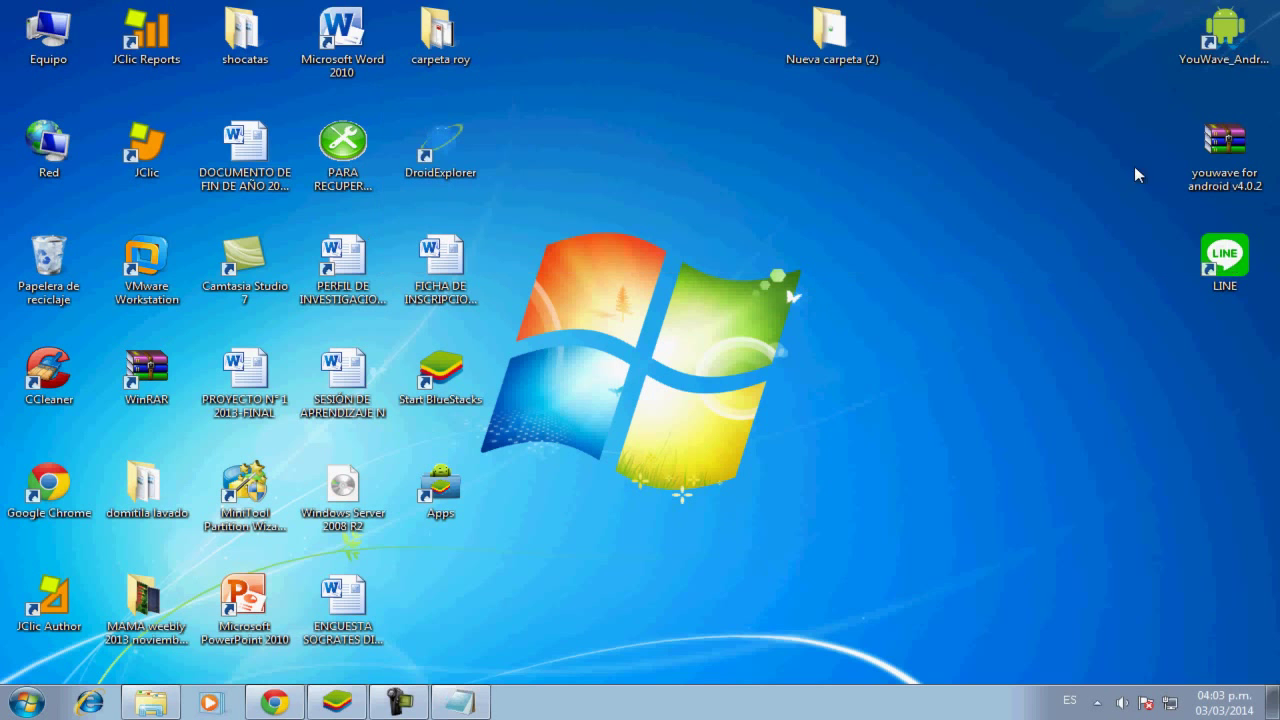
pyautogui.doubleClick(1227, 269)
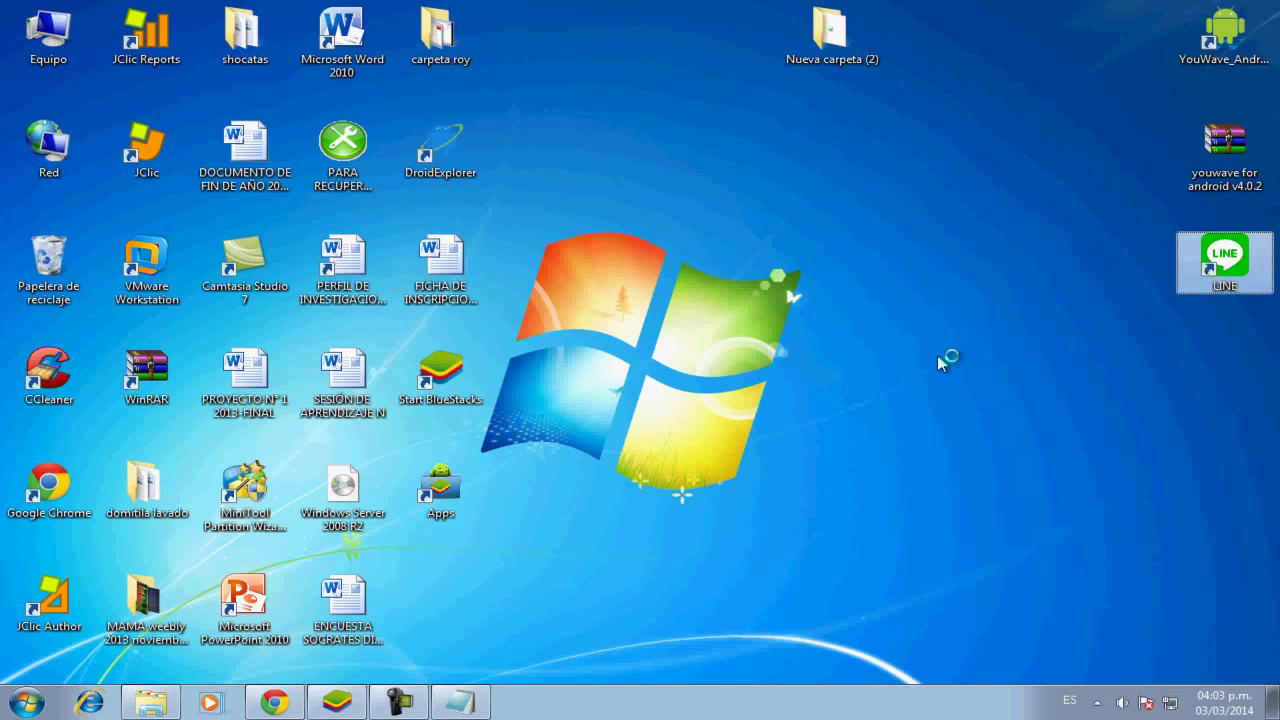
pyautogui.click(459, 702)
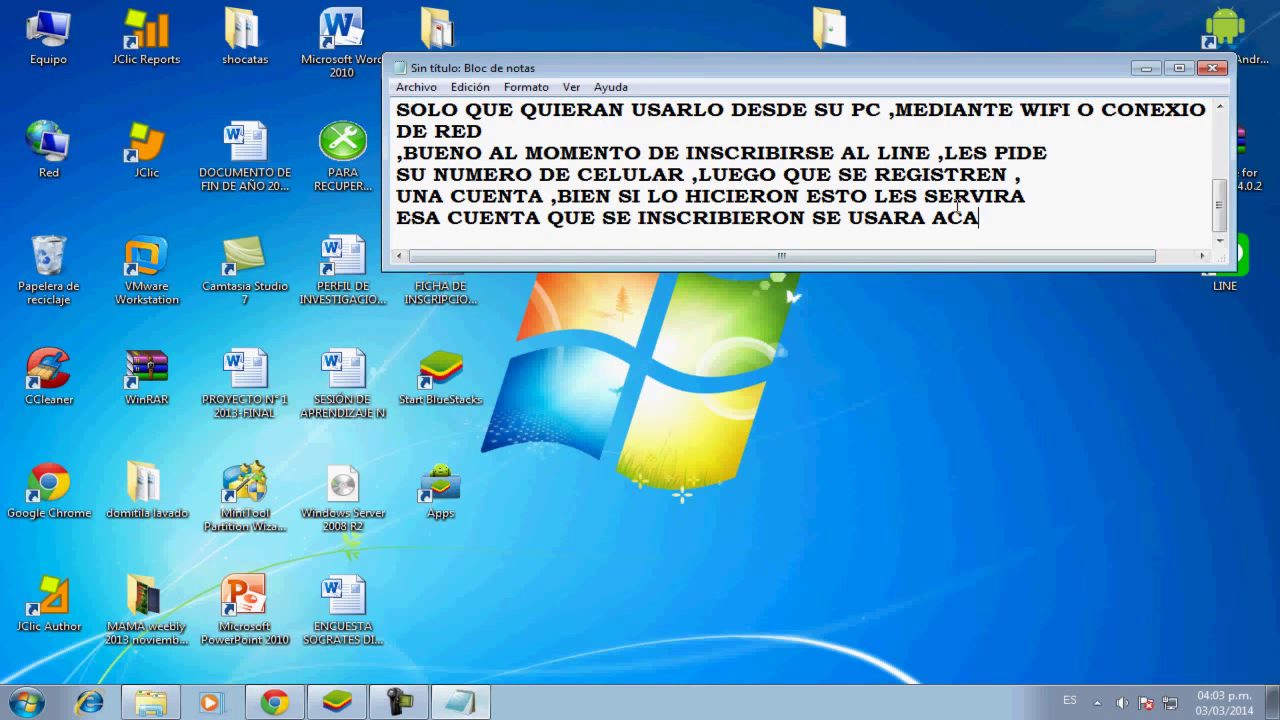
# Add the paragraph 'ESTE PROGRAMA QUE LES DEJARE EN EL LINK DE LA DESCRIPCION' and minimize the notes
pyautogui.press('Return')
pyautogui.press('Return')
pyautogui.write('ESTE PROGRAMA QUE LES DEJARE EN EL LINK DE LA')
pyautogui.press('Return')
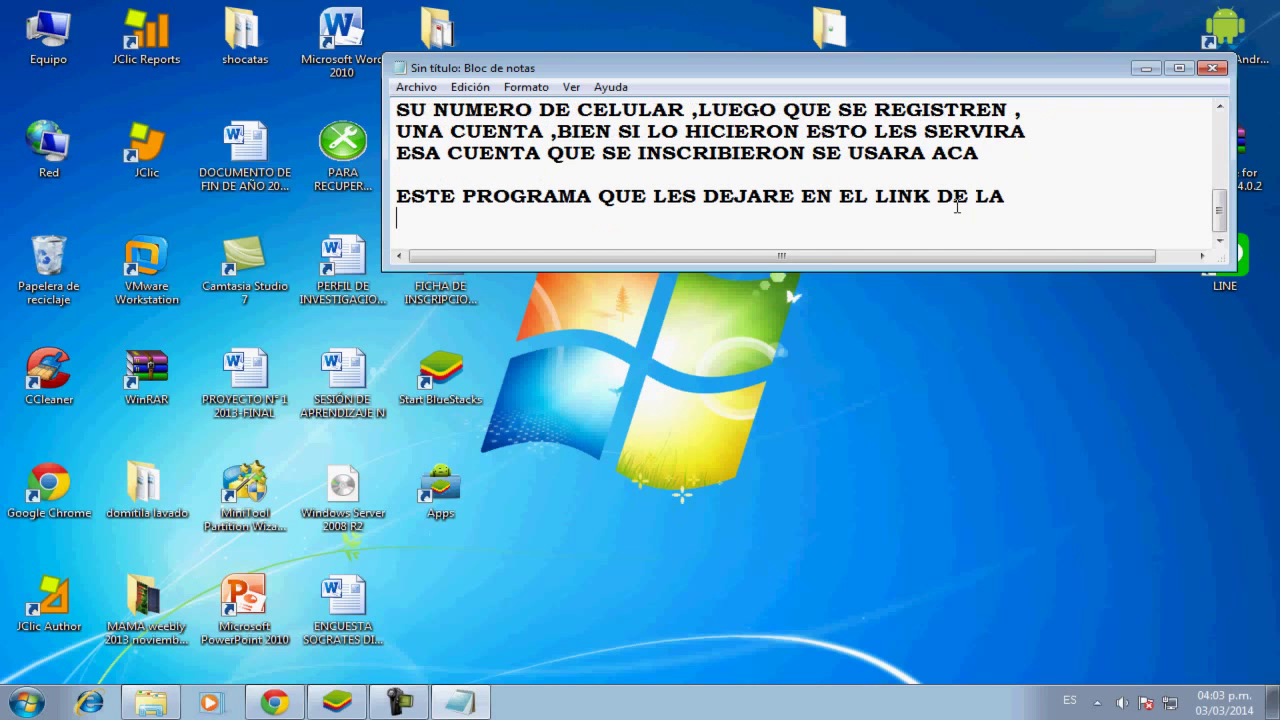
pyautogui.write('DESCRIP')
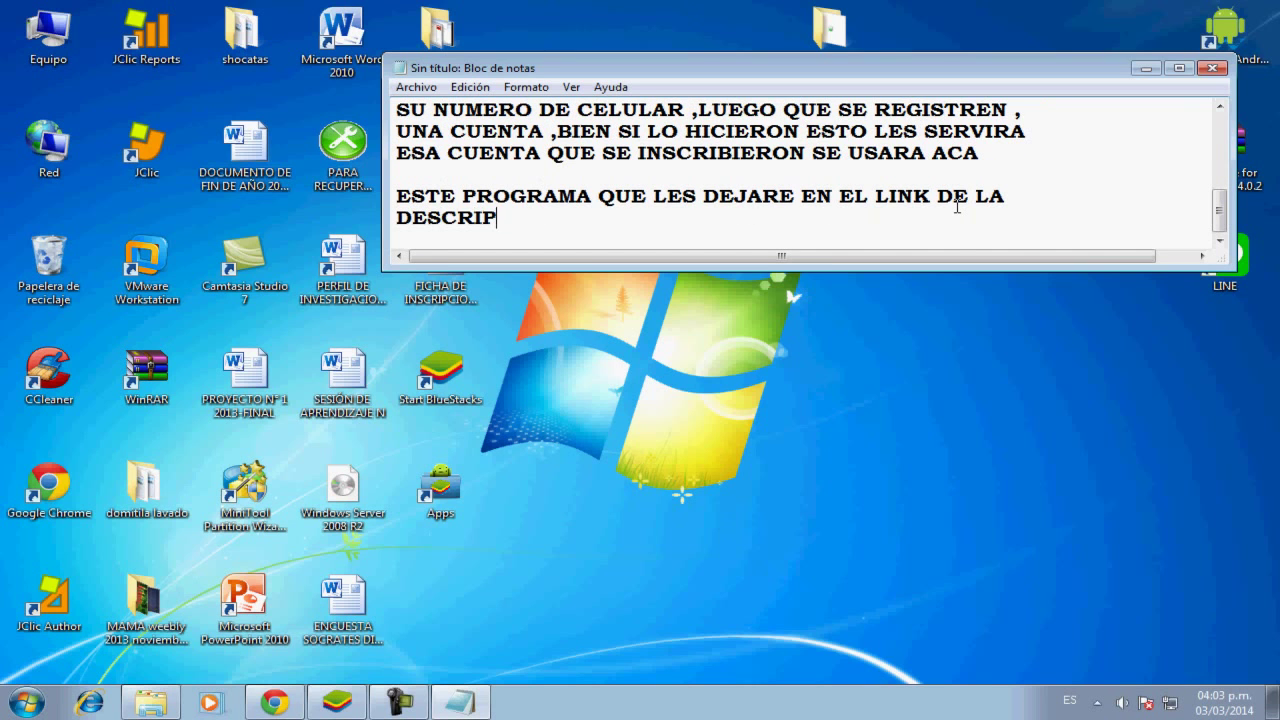
pyautogui.write('CION')
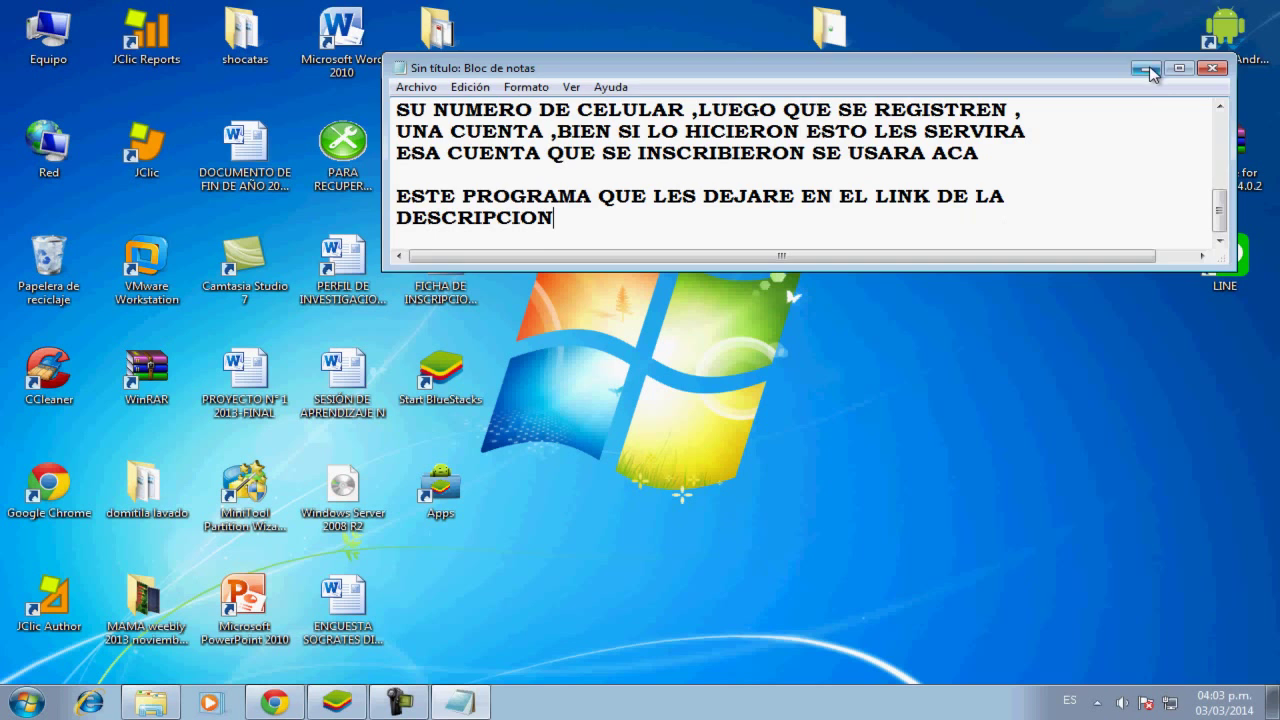
pyautogui.click(1146, 68)
# Move the LINE shortcut beside the Windows logo, then start the notes paragraph 'COMO PUEDEN VER ES EL LINE PARA PC'
pyautogui.moveTo(1224, 262); pyautogui.dragTo(828, 300)
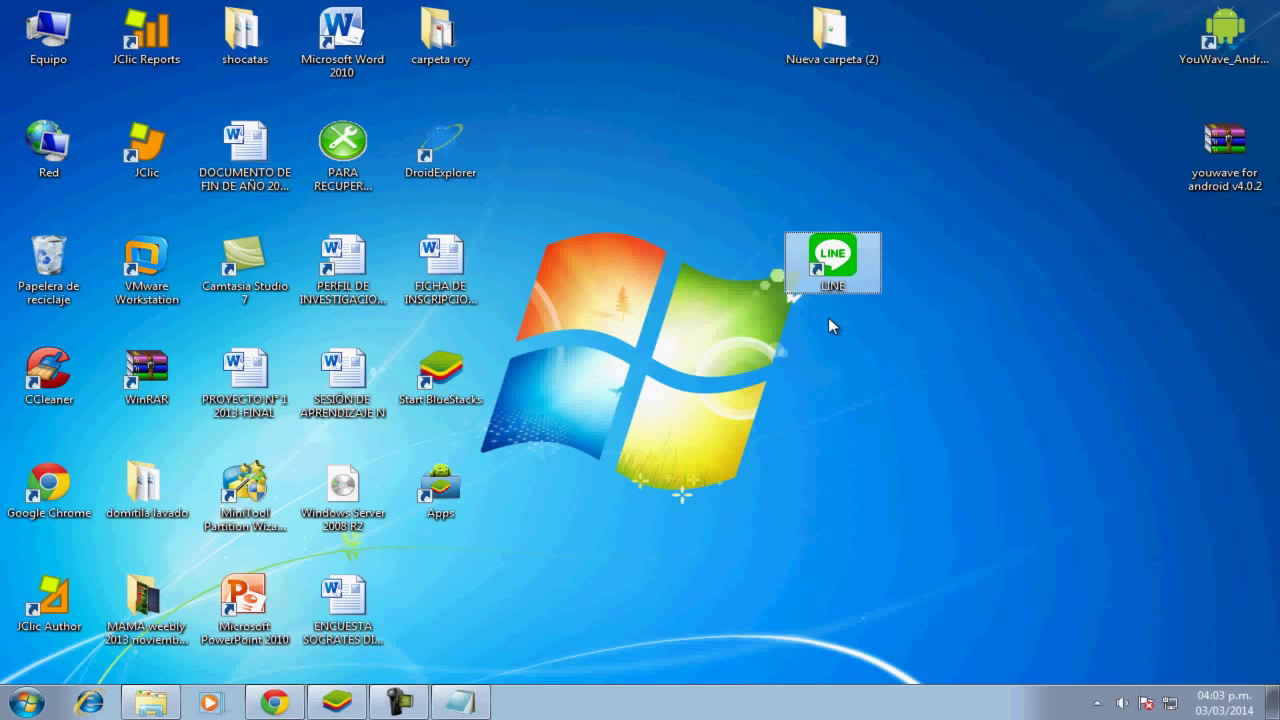
pyautogui.click(399, 702)
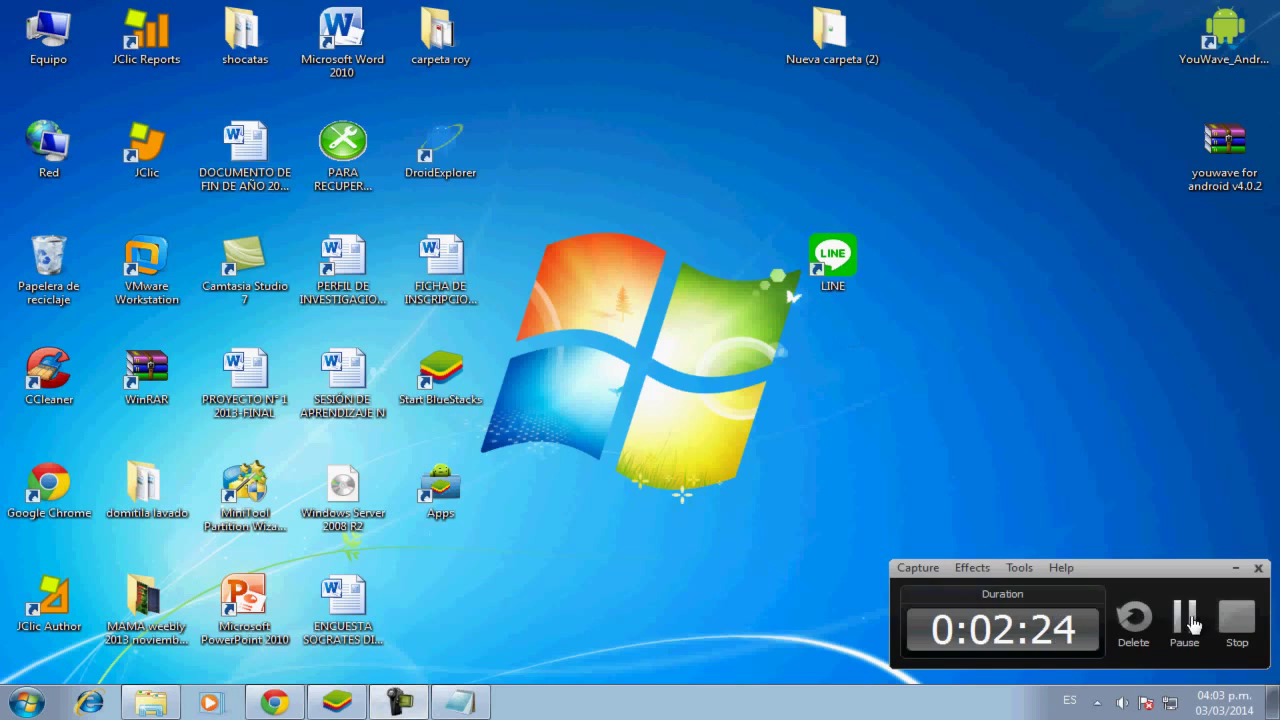
pyautogui.click(1184, 620)
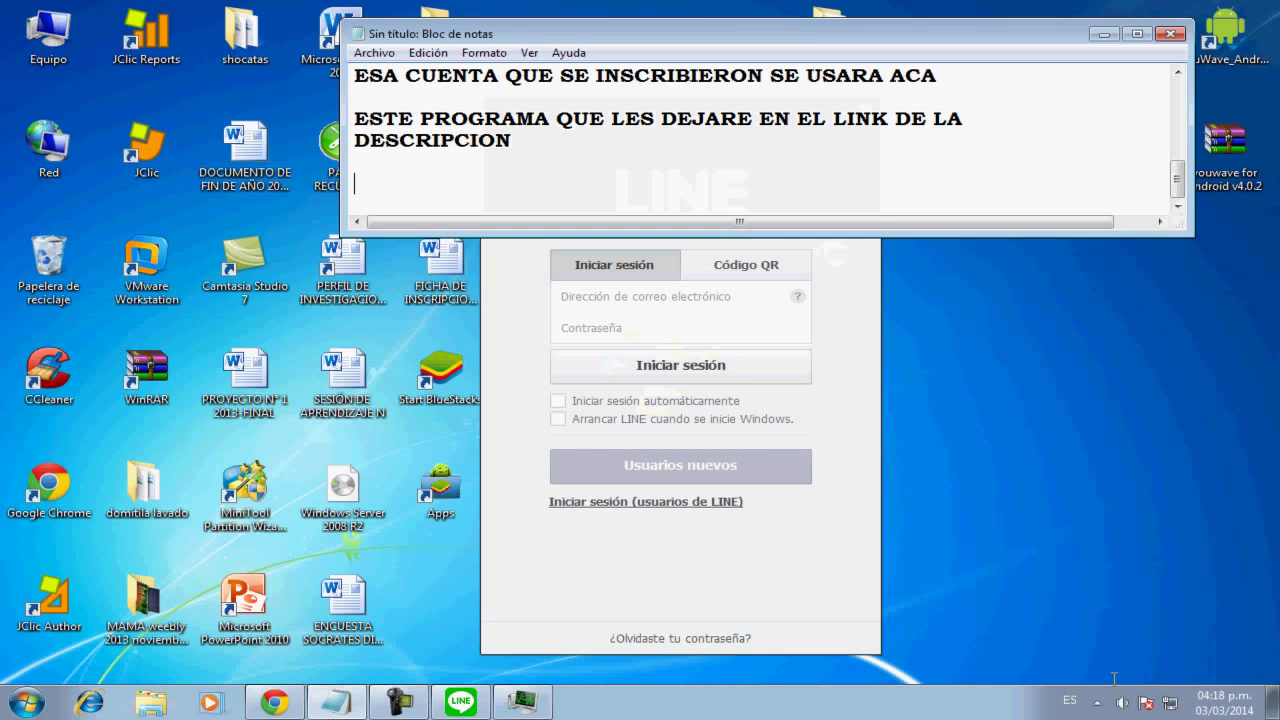
pyautogui.write('COMO PUEDEN VER ')
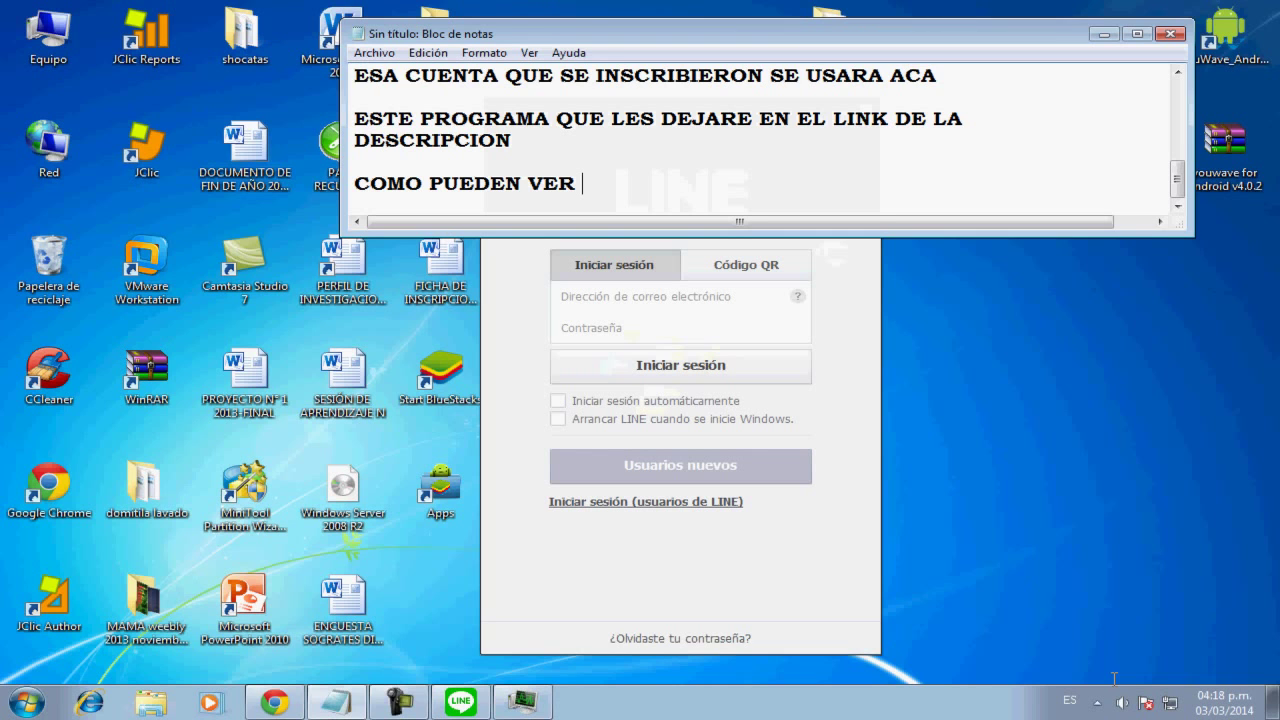
pyautogui.write('ES EL LINE PA')
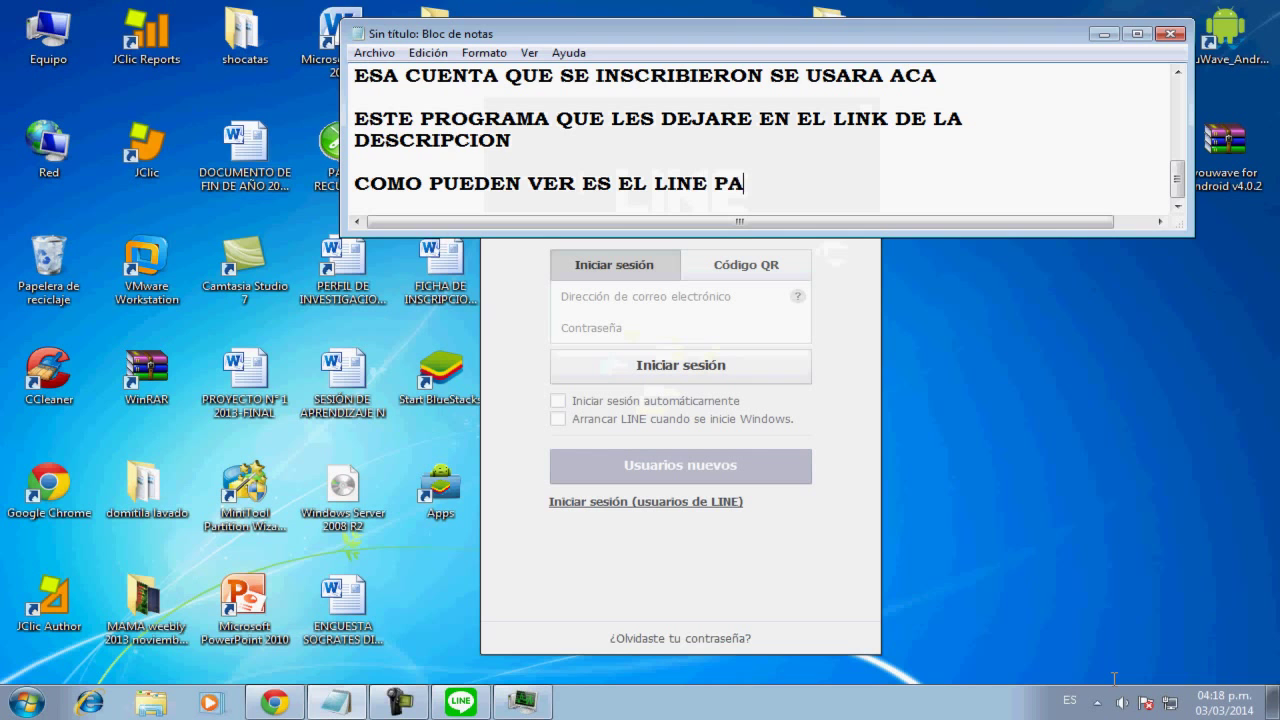
pyautogui.write('RA PC ,.Q FUNCION SIN')
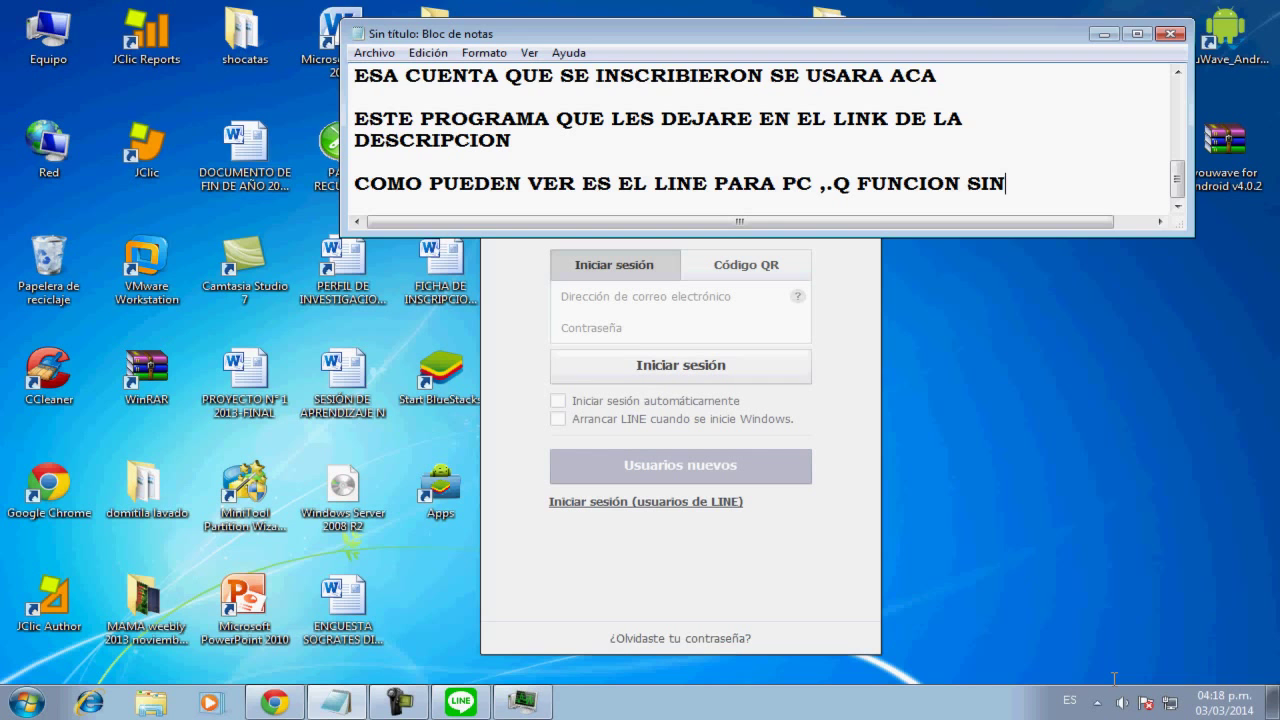
# Add that it works without an Android emulator, only requiring an account, correcting the typos
pyautogui.press('Return')
pyautogui.write('EMULADORDE')
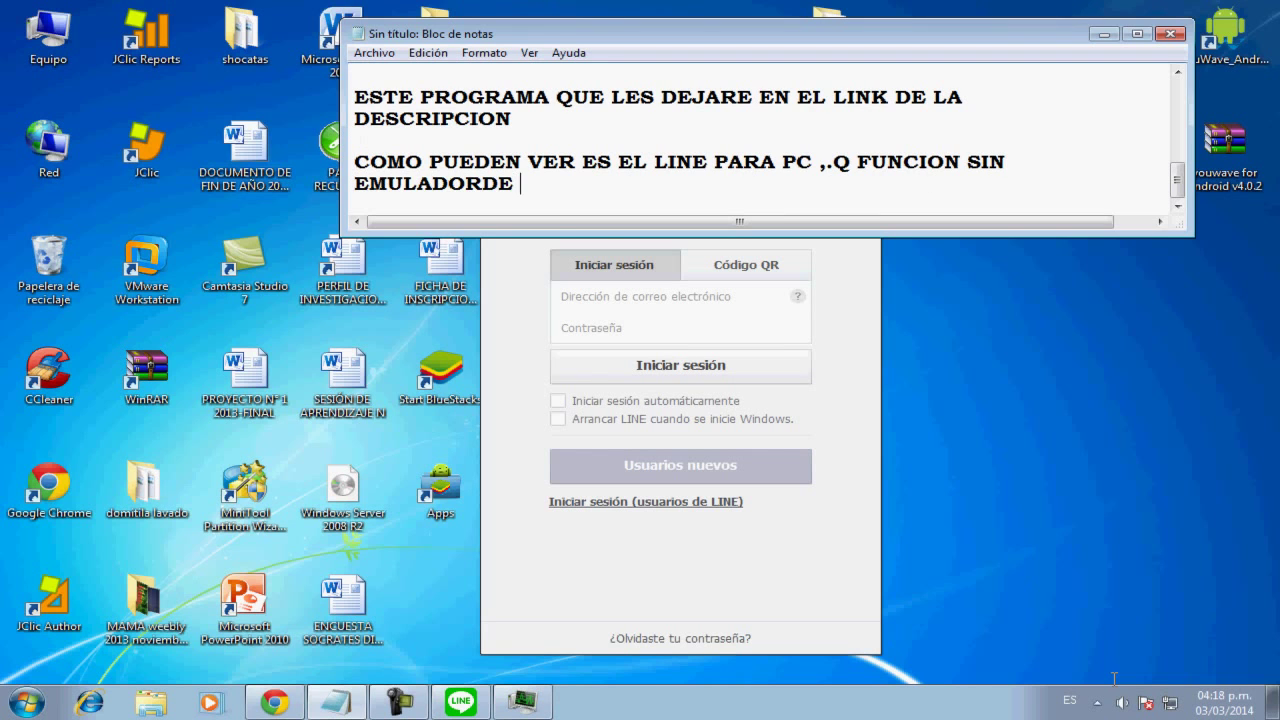
pyautogui.press('BackSpace')
pyautogui.press('BackSpace')
pyautogui.write('DE AND')
pyautogui.press('BackSpace')
pyautogui.write('AND')
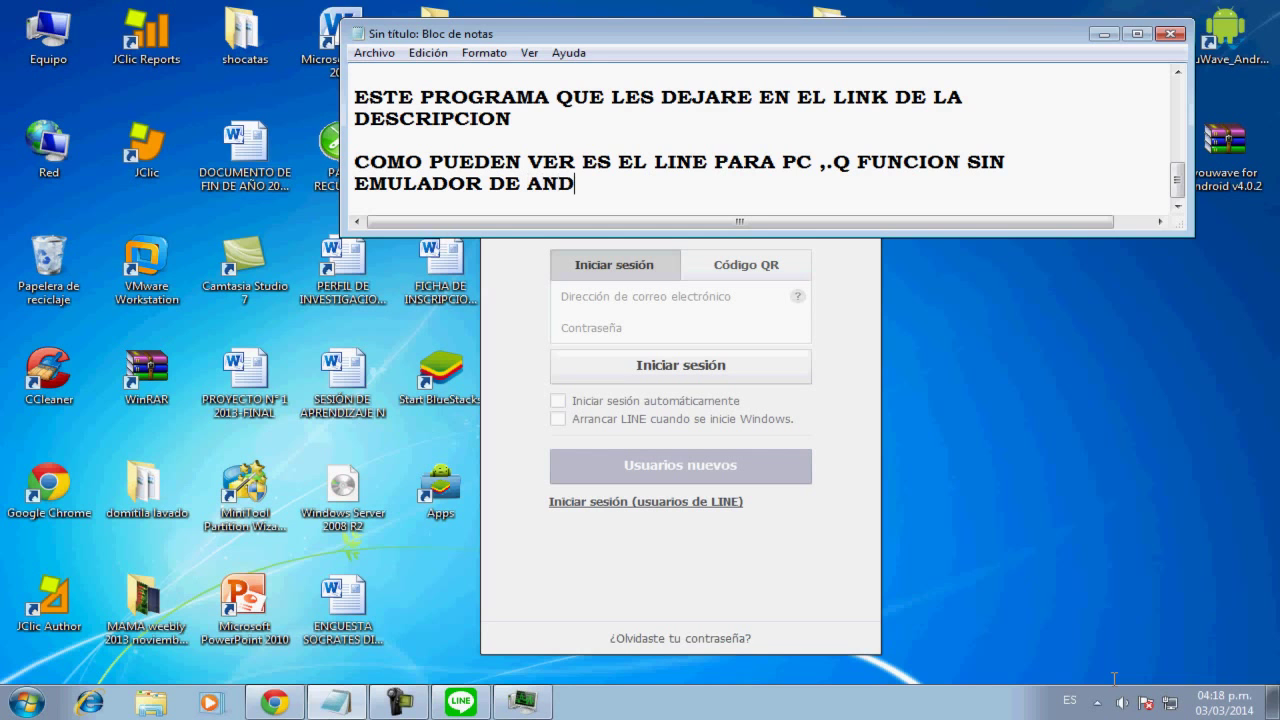
pyautogui.write('ROID ,PERO')
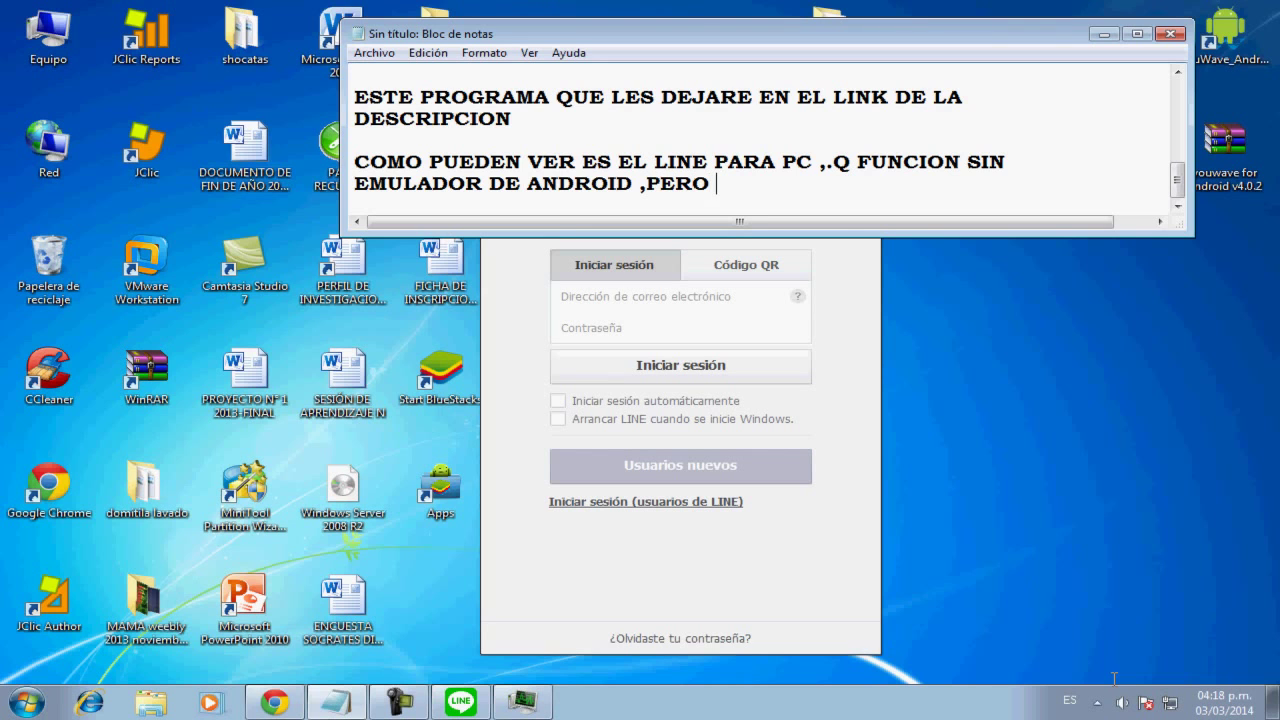
pyautogui.write(' C')
pyautogui.press('BackSpace')
pyautogui.write('TENIENDO UNA')
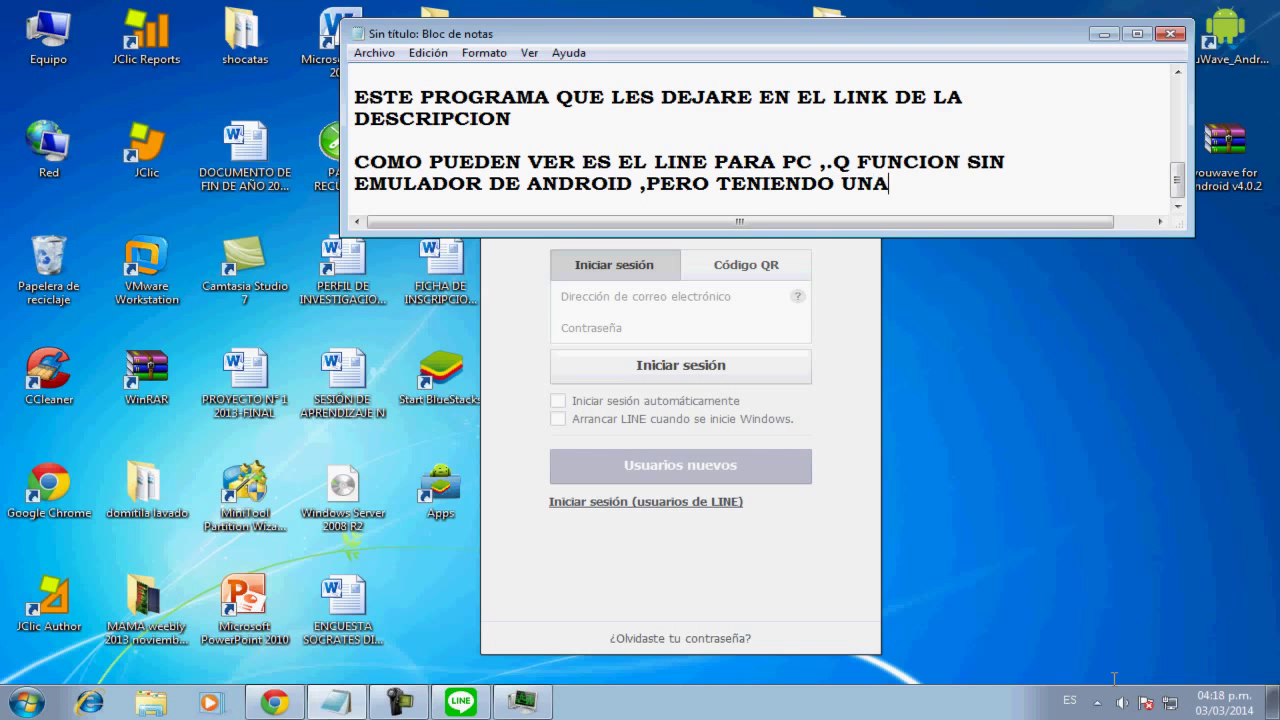
pyautogui.write(' CUENTA')
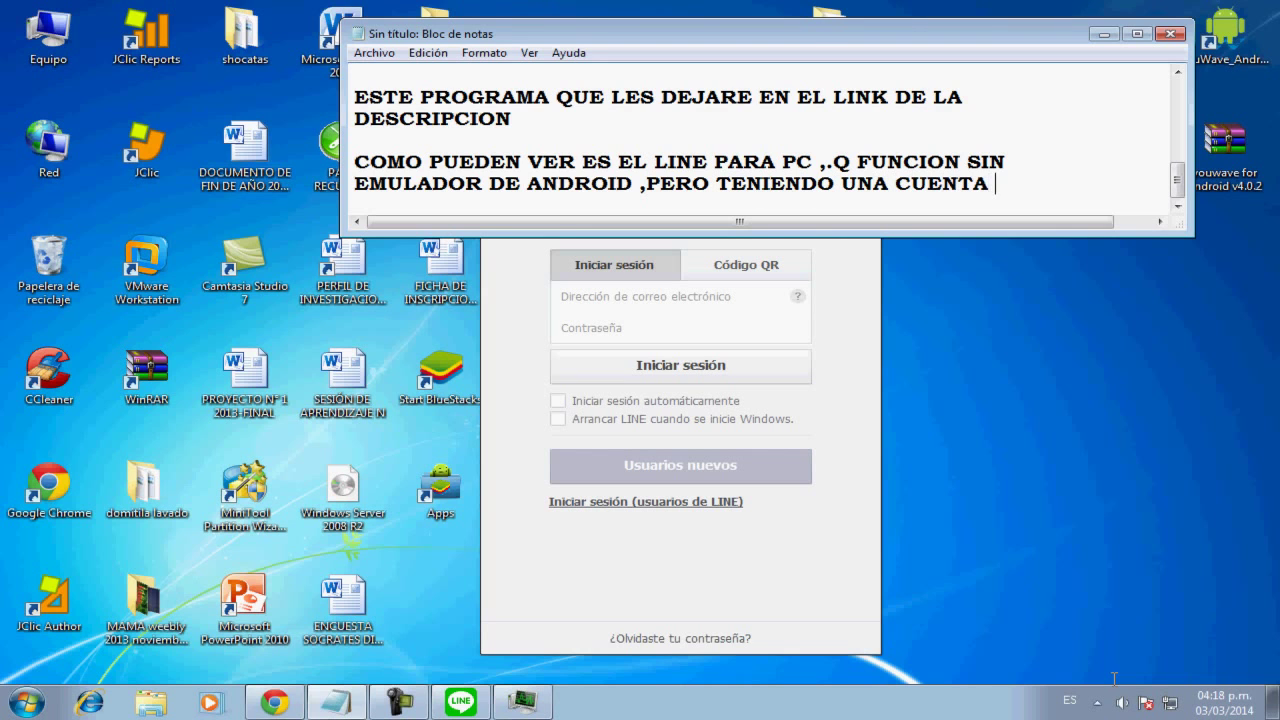
# Add 'PROBAREMOS' on a new paragraph and minimize the notes to reveal LINE's sign-in window
pyautogui.press('Return')
pyautogui.press('Return')
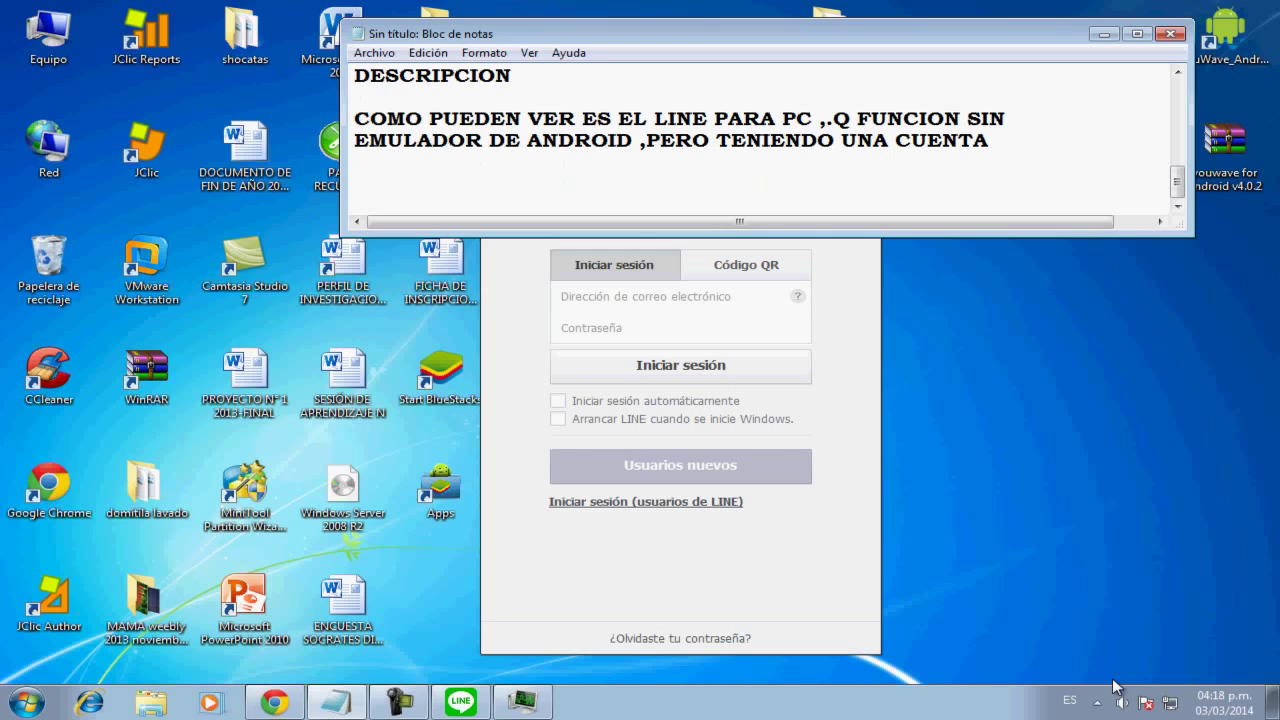
pyautogui.write('PROBA')
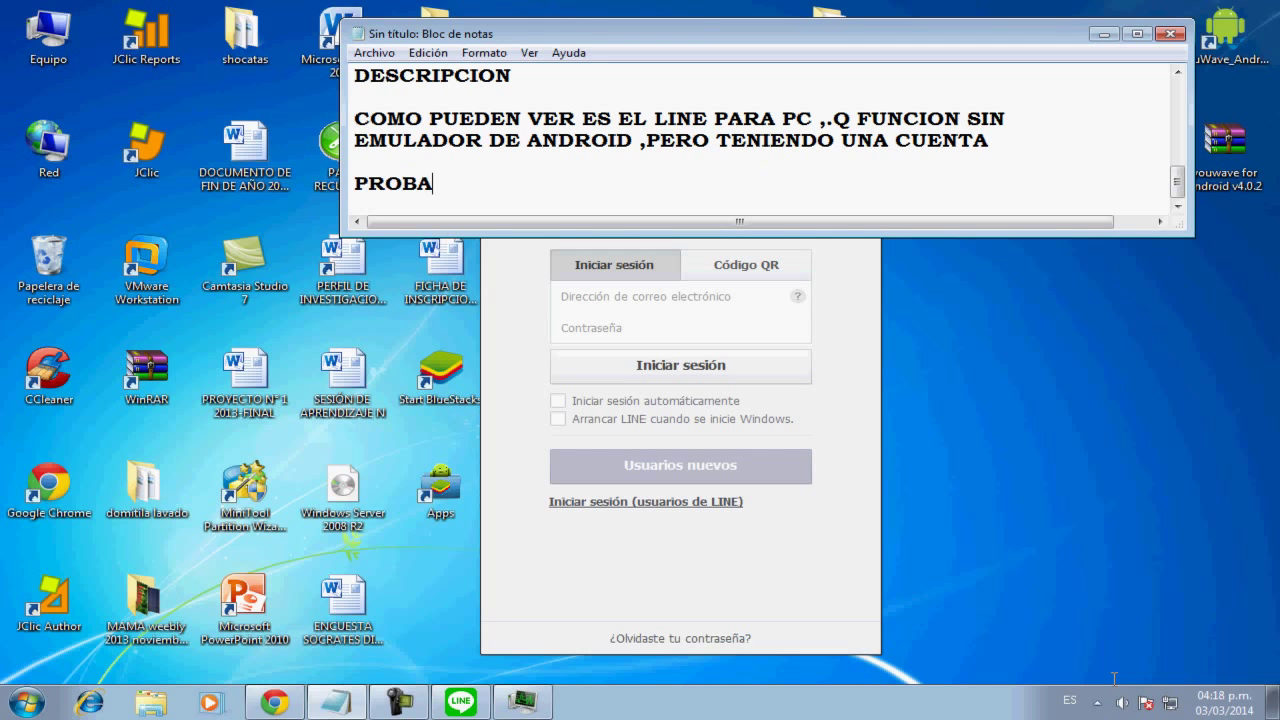
pyautogui.write('REMOS')
pyautogui.press('Return')
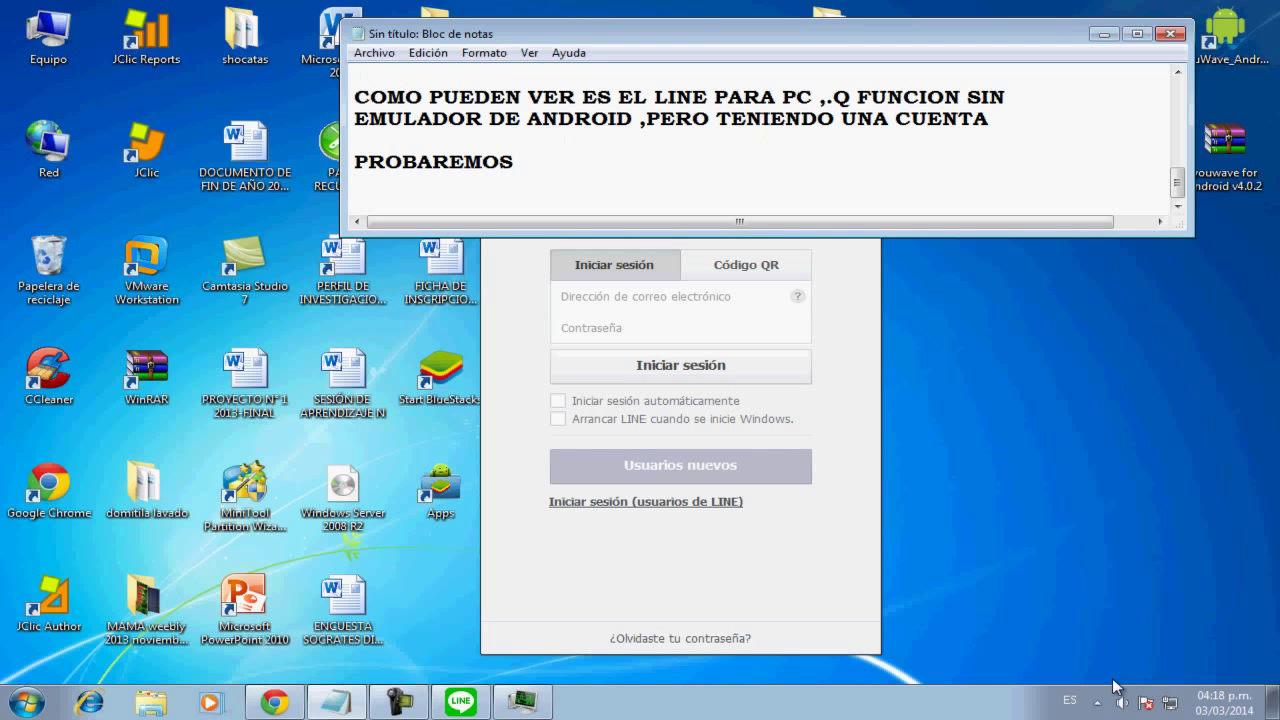
pyautogui.press('super+Down')
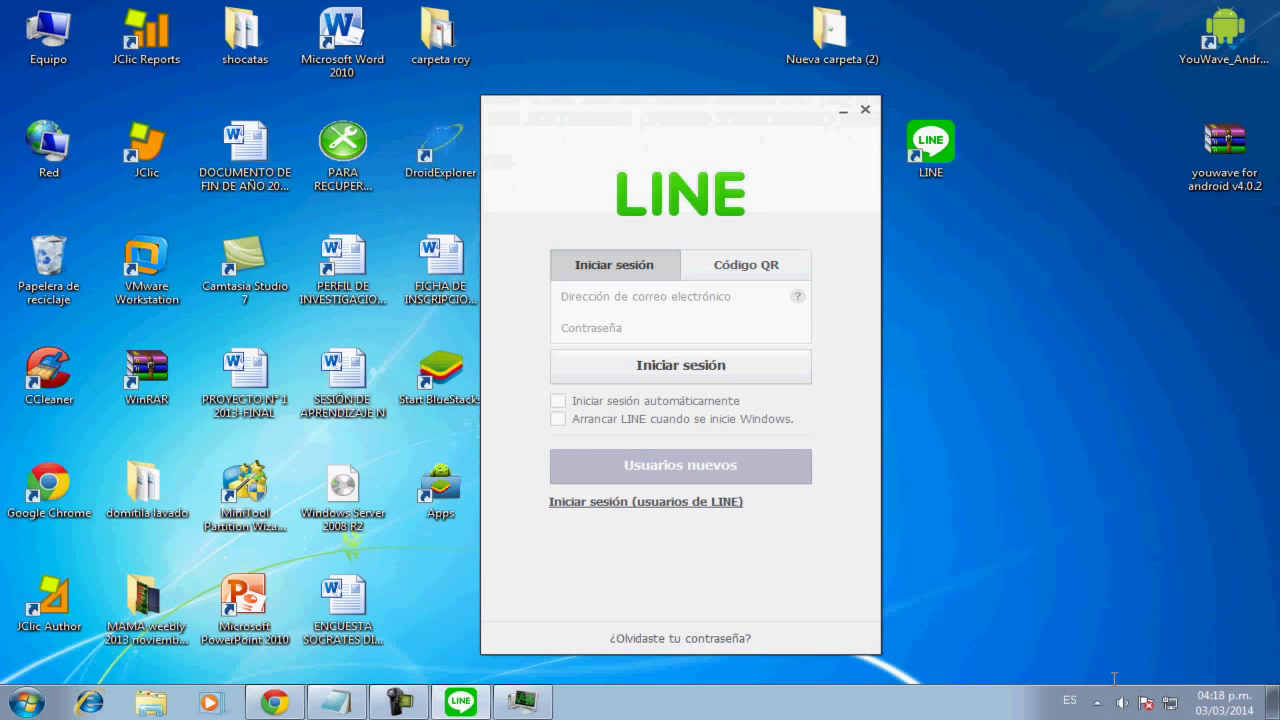
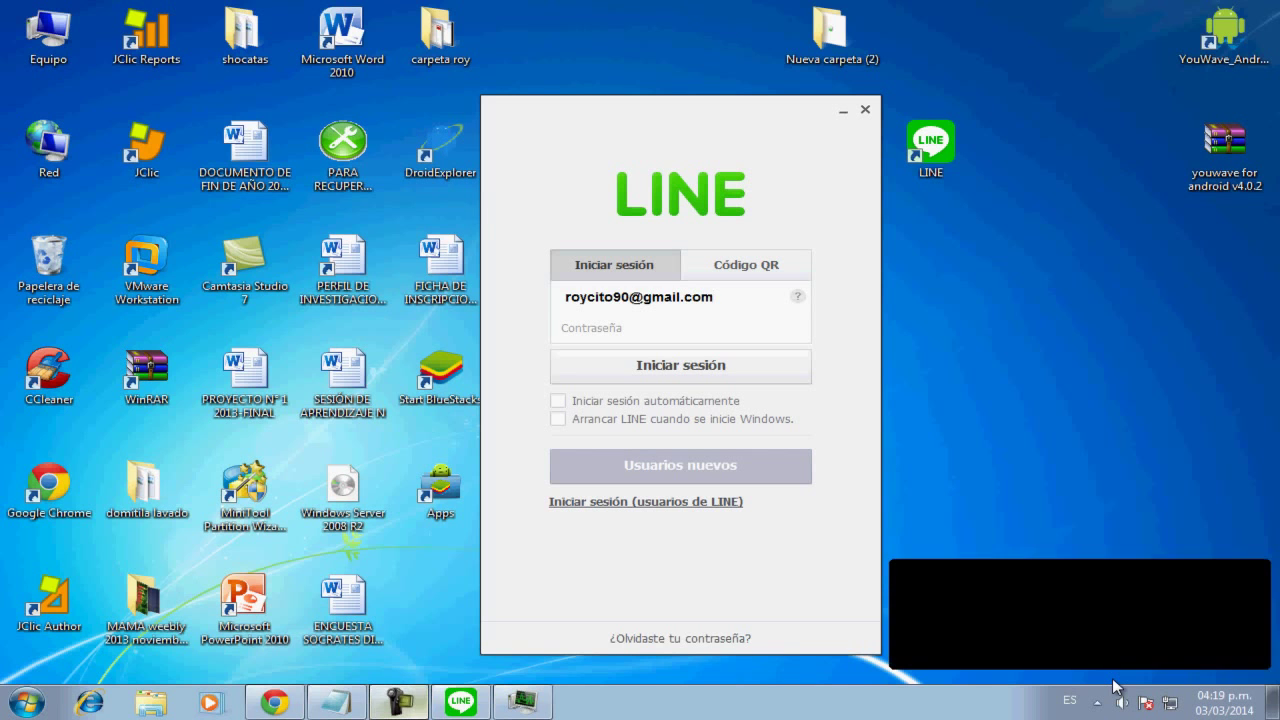
# Enter the account e-mail, fill in the password, and sign in to LINE
pyautogui.press('Tab')
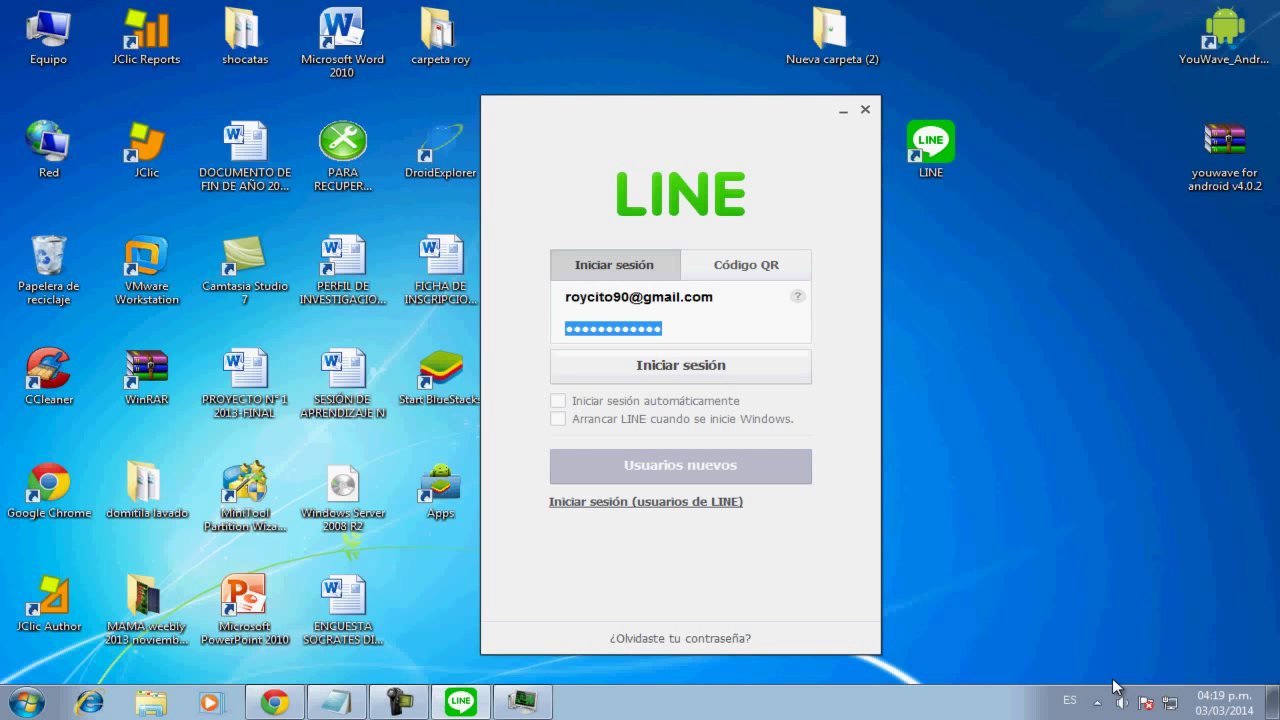
pyautogui.press('Return')
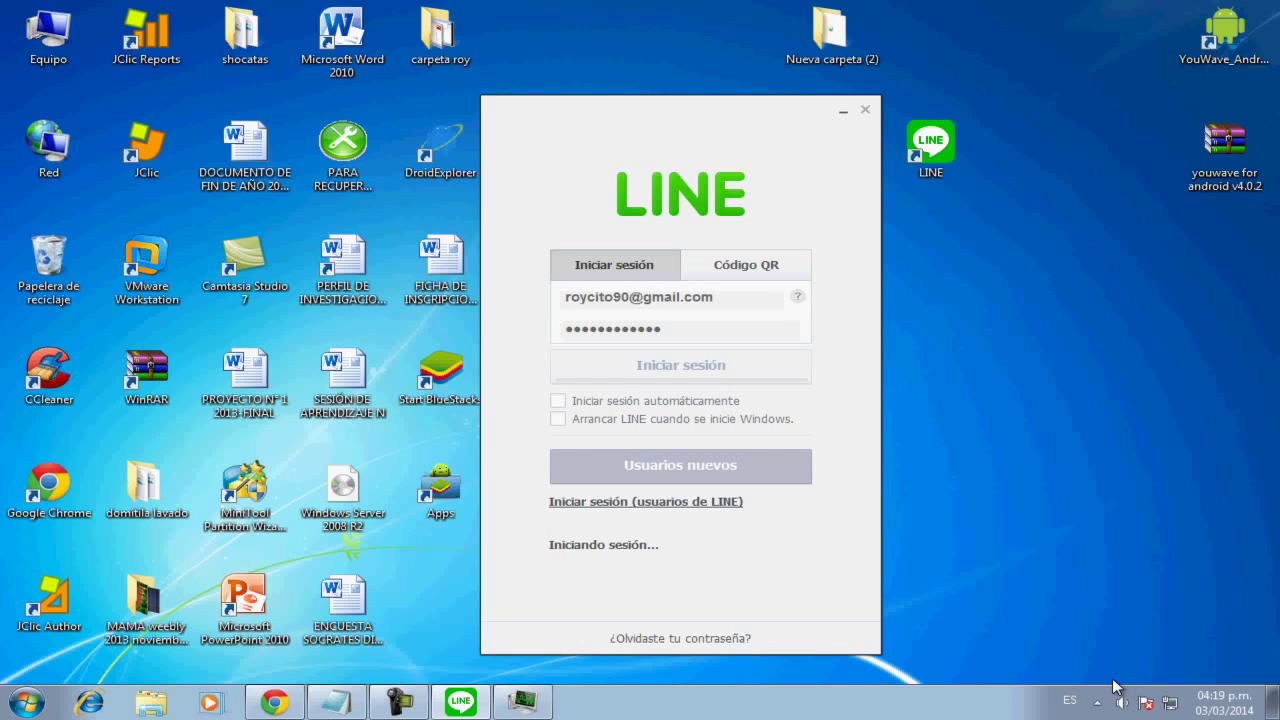
# Add 'bueno es iniciando sesion' to the notes, fixing the typo, then minimize them to show LINE
pyautogui.hotkey('alt', 'Tab')
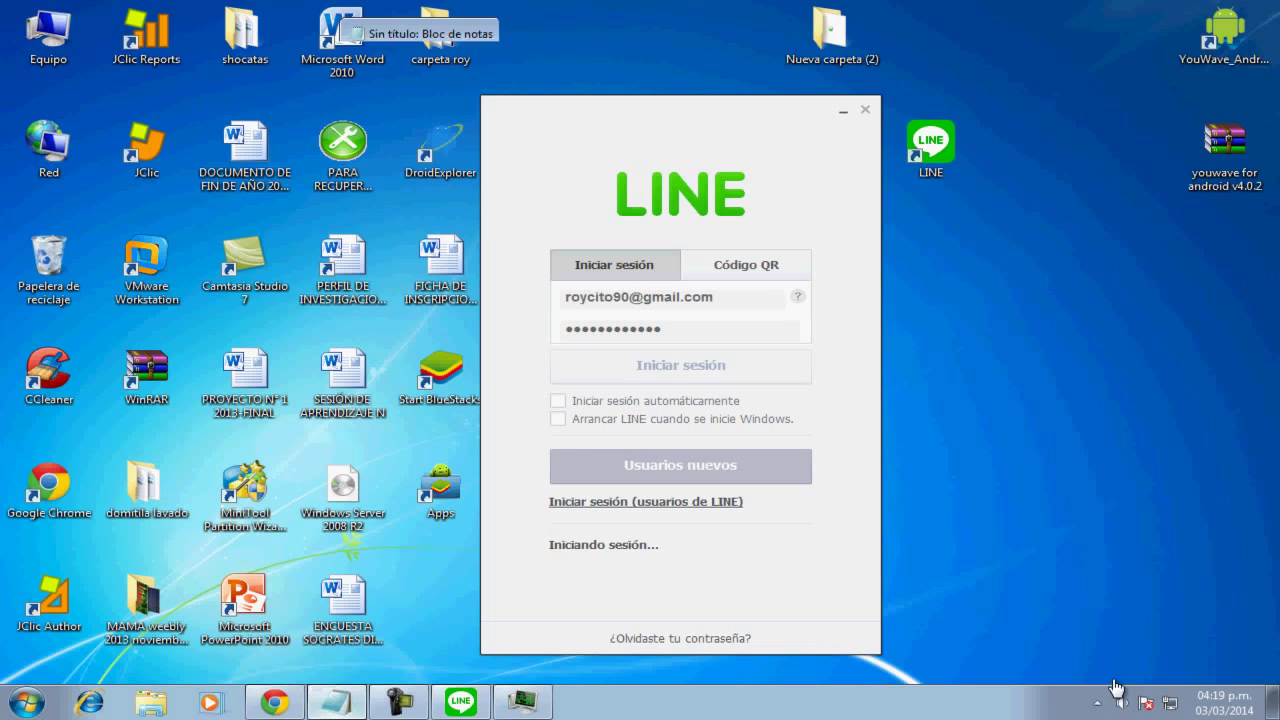
pyautogui.write('buen')
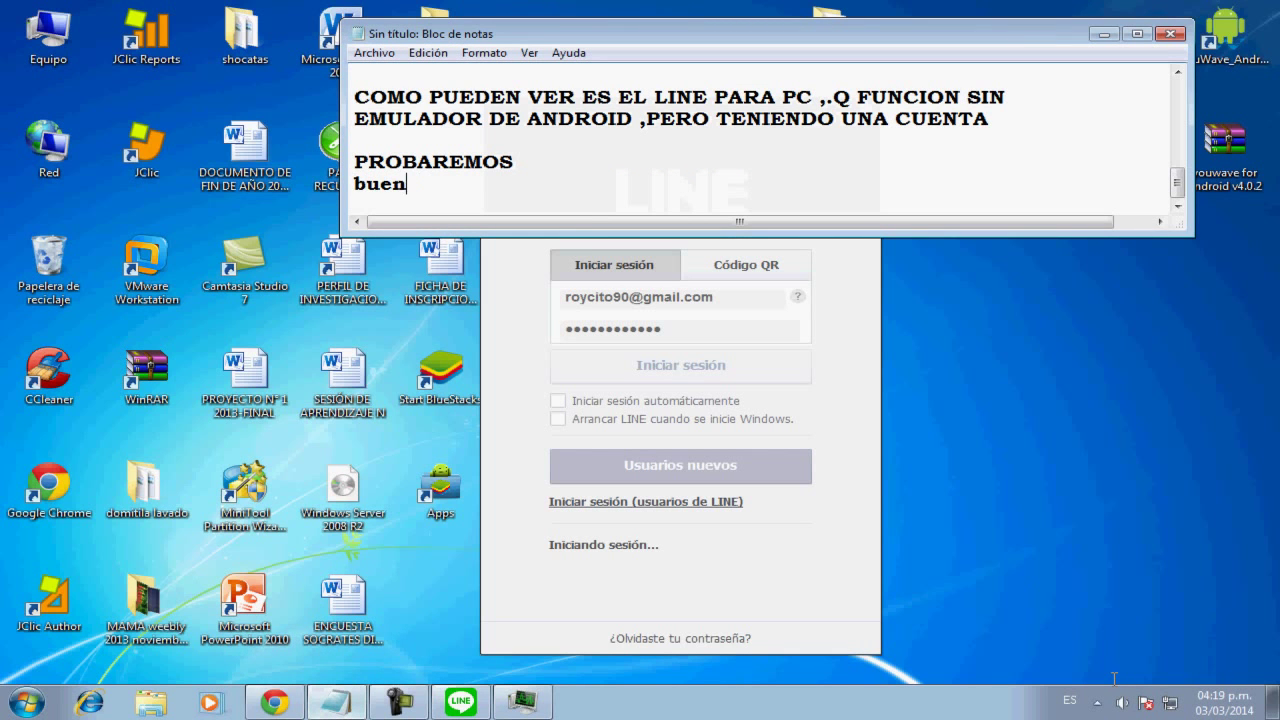
pyautogui.write('o es iniciando')
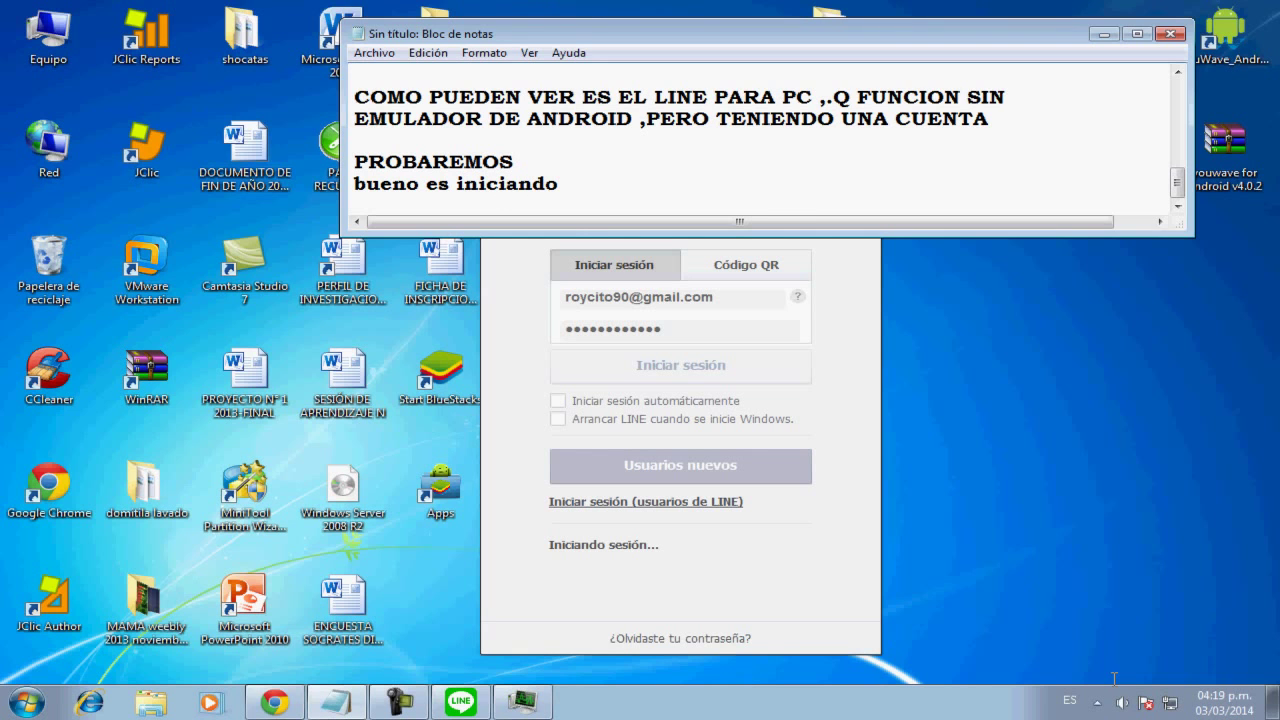
pyautogui.write(' sesiom')
pyautogui.press('BackSpace')
pyautogui.write('n')
pyautogui.press('Return')
pyautogui.press('Return')
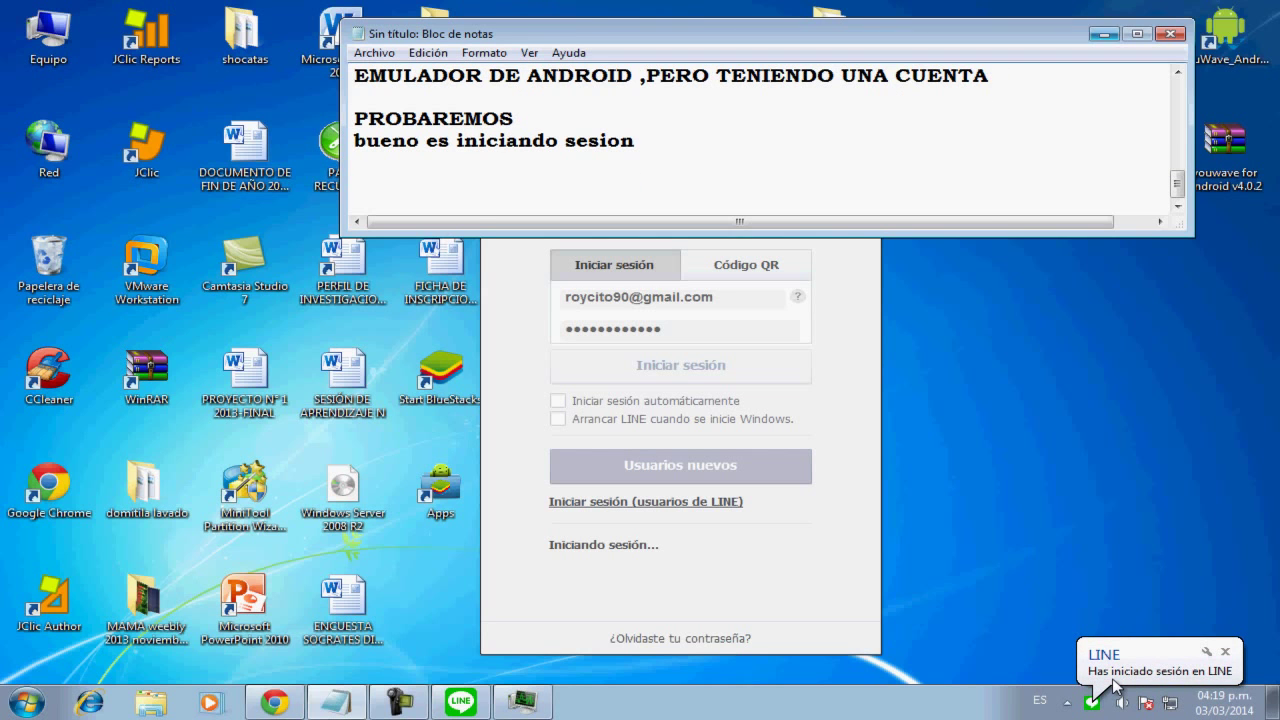
pyautogui.click(1115, 682)
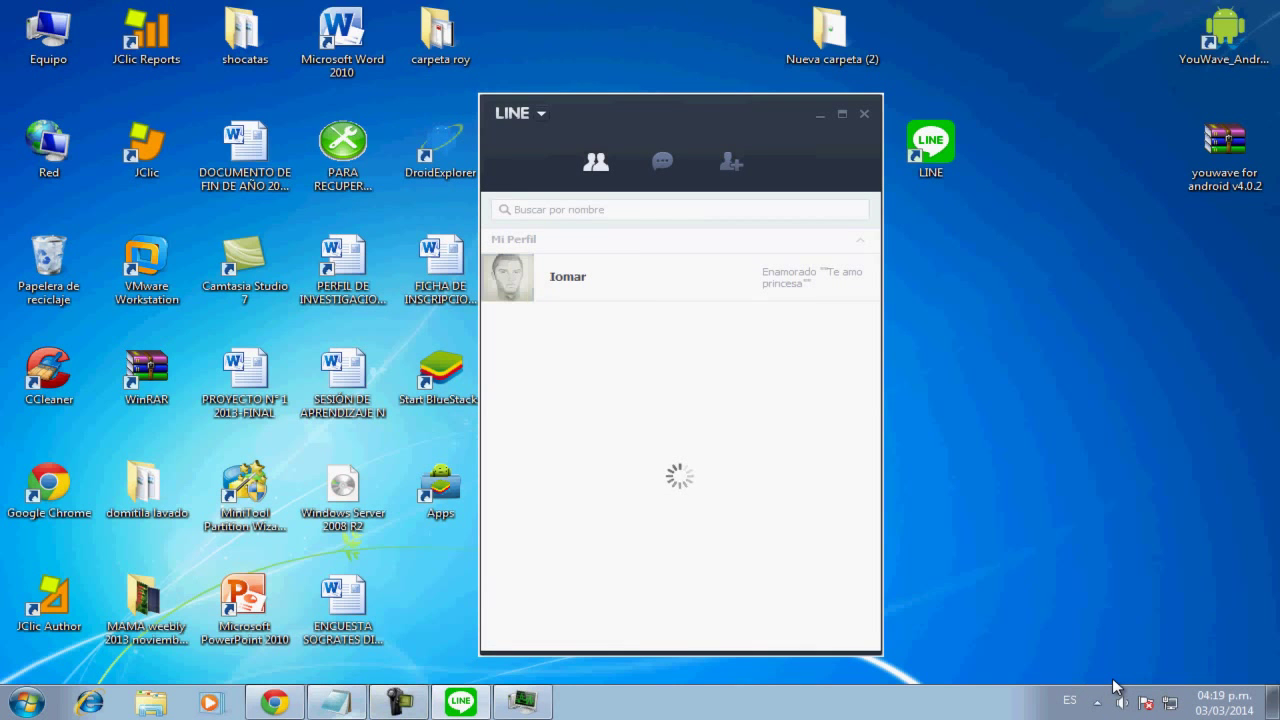
# Add 'ESTA FUNCIONANDO PERFECTAMENTE :)' and the like-and-subscribe request to the notes
pyautogui.hotkey('alt', 'Tab')
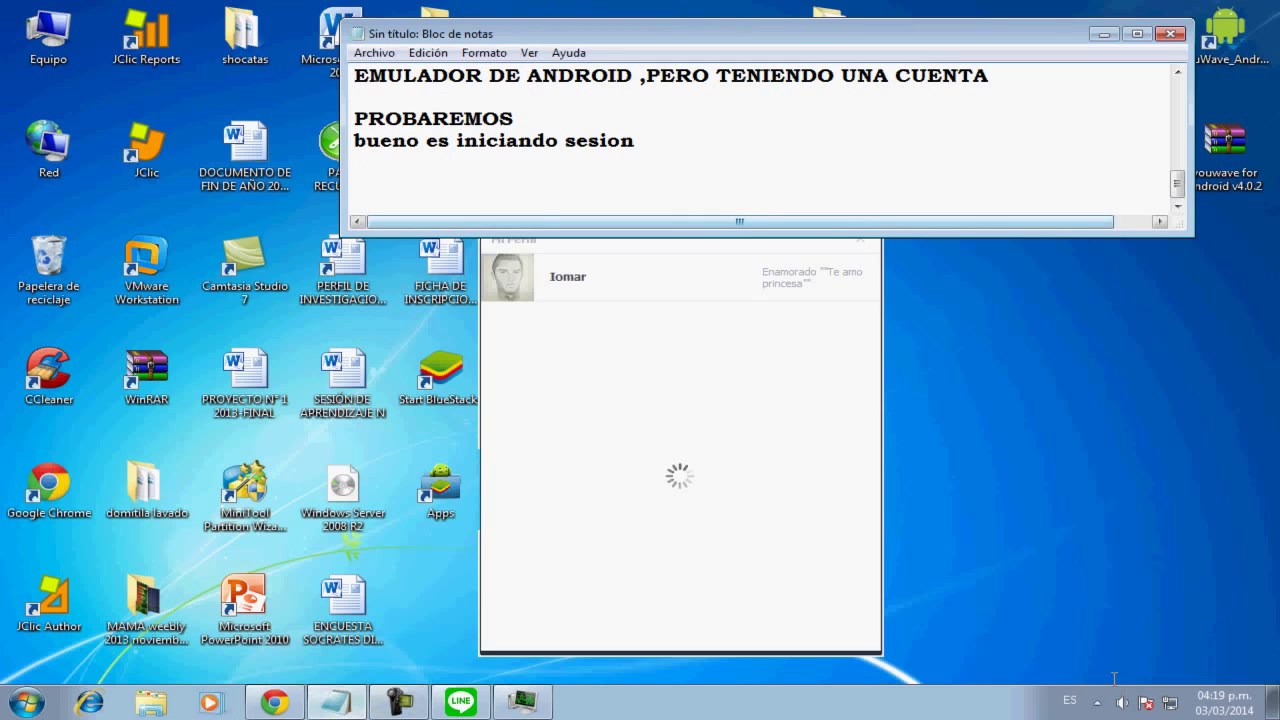
pyautogui.write('Y P')
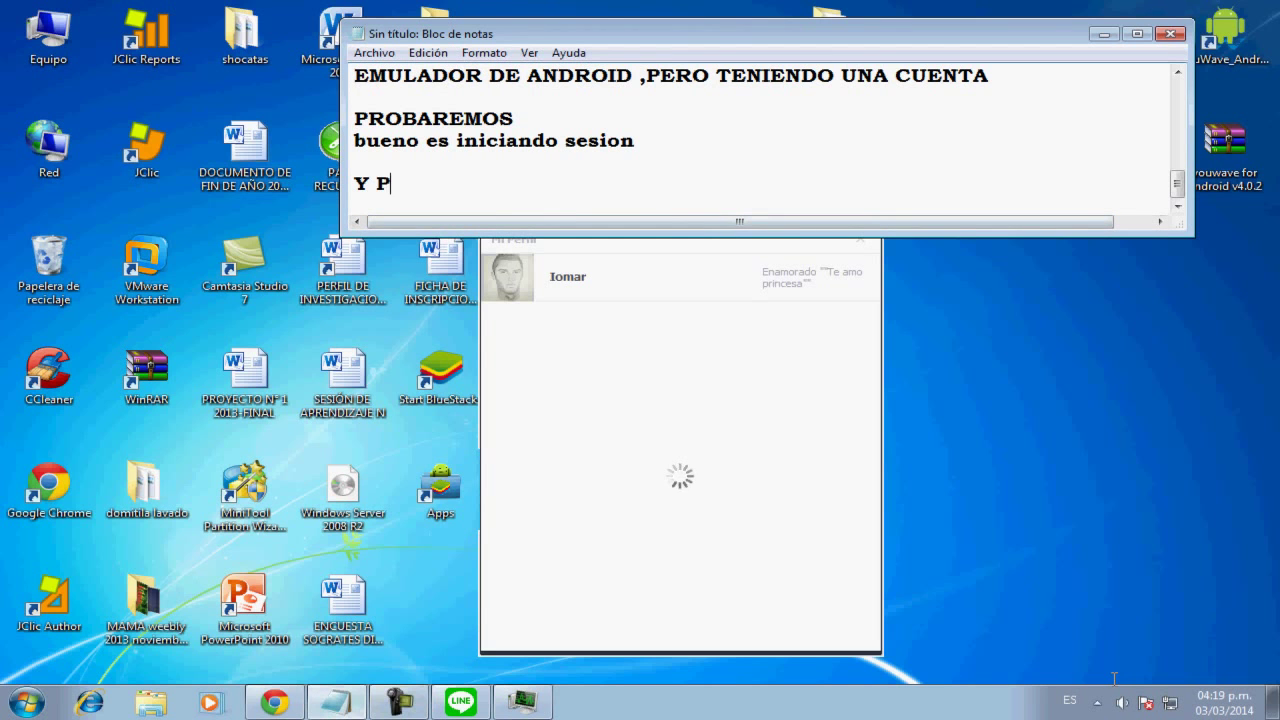
pyautogui.write('UEDEN VE')
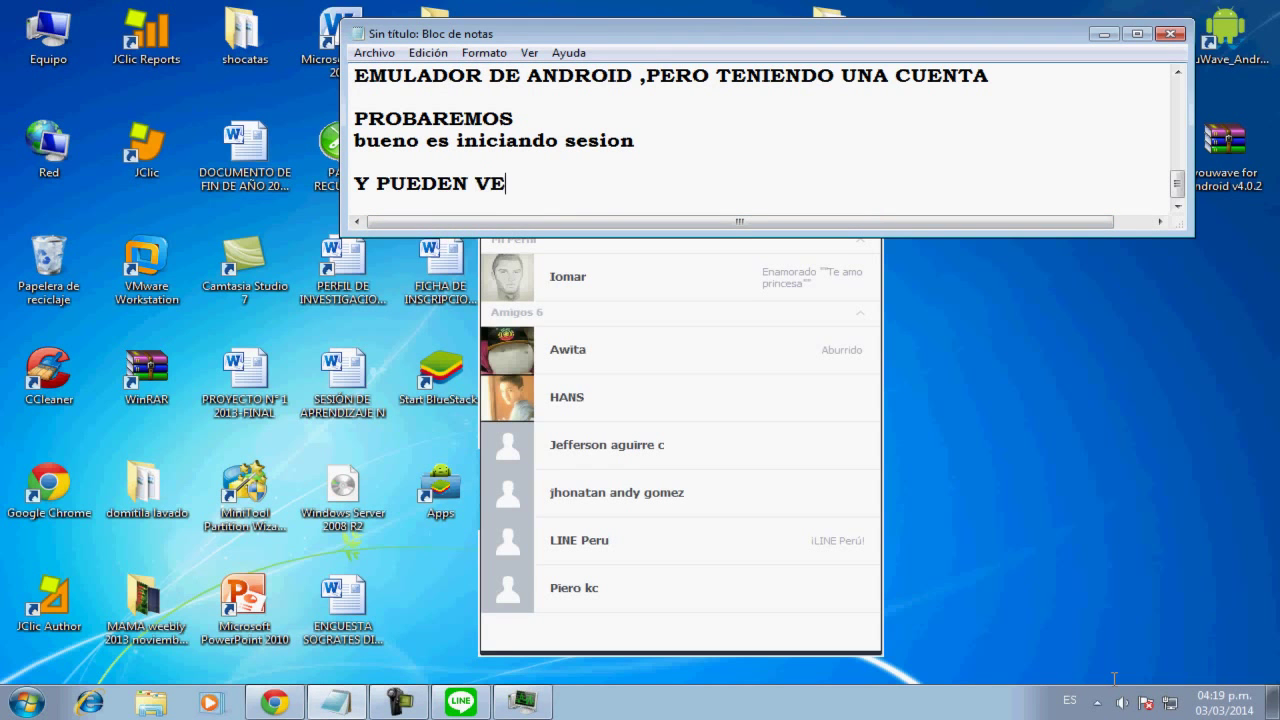
pyautogui.write('R QI ,E')
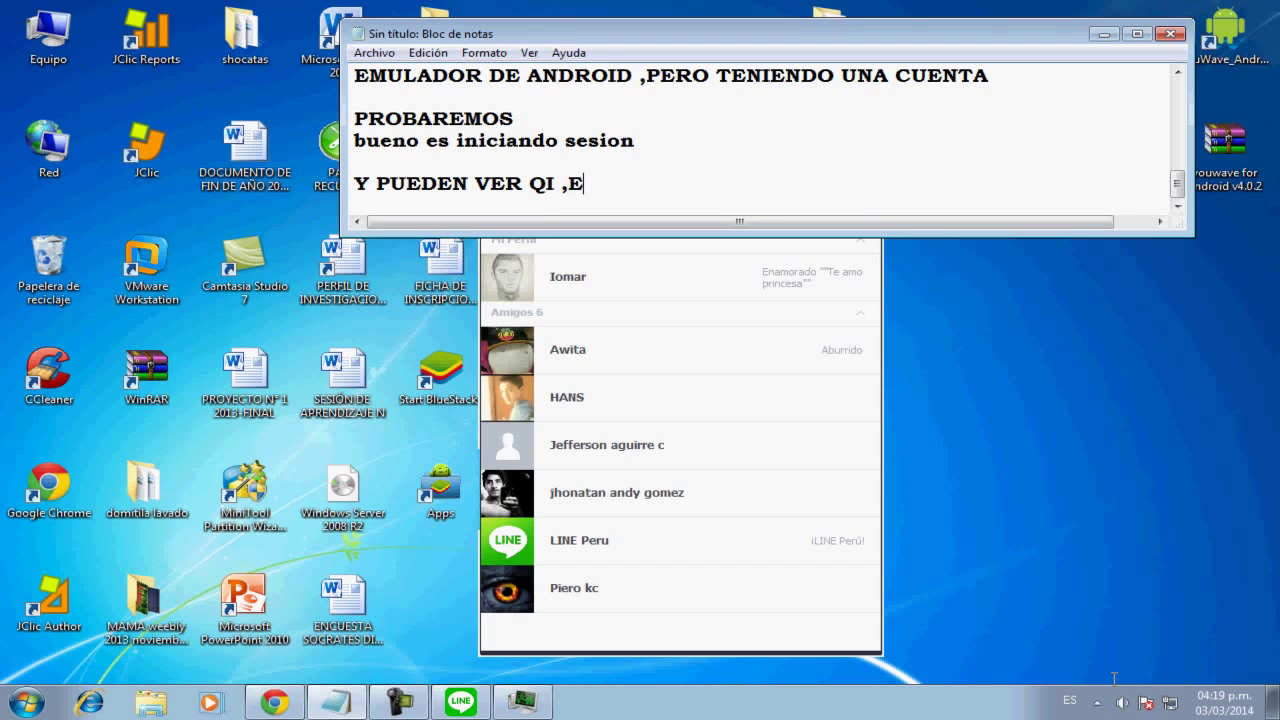
pyautogui.write('STA FUNCIONANDO ')
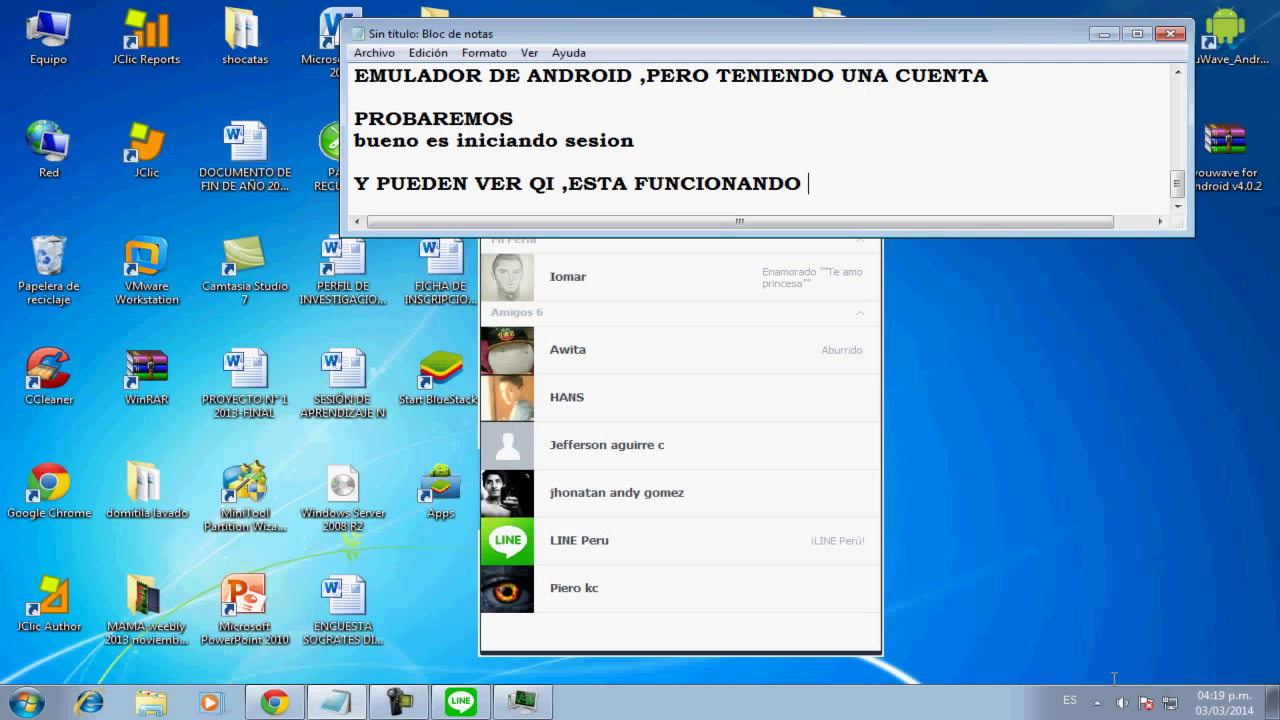
pyautogui.write('PERFECTAMENTE')
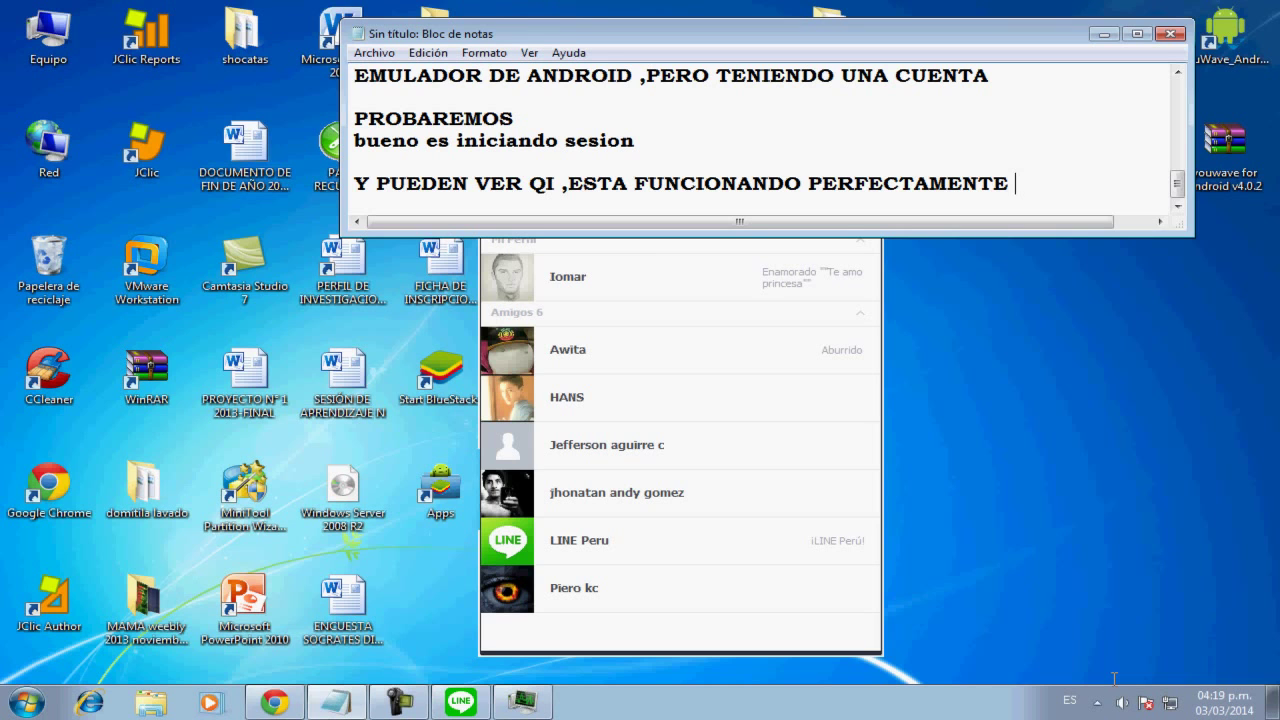
pyautogui.write(' :)')
pyautogui.press('Return')
pyautogui.press('Return')
pyautogui.write('ESPERO')
pyautogui.write(' QY')
pyautogui.press('BackSpace')
pyautogui.write('UE LES H')
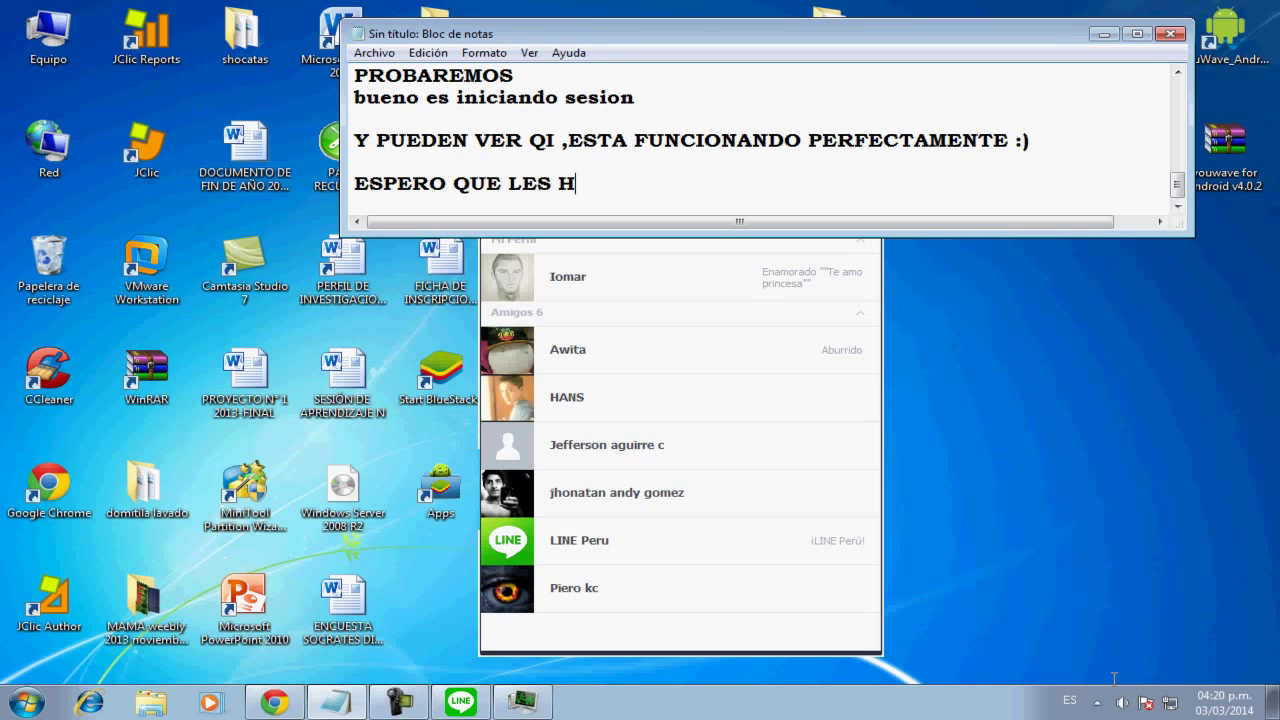
pyautogui.write('AYA GUSTA')
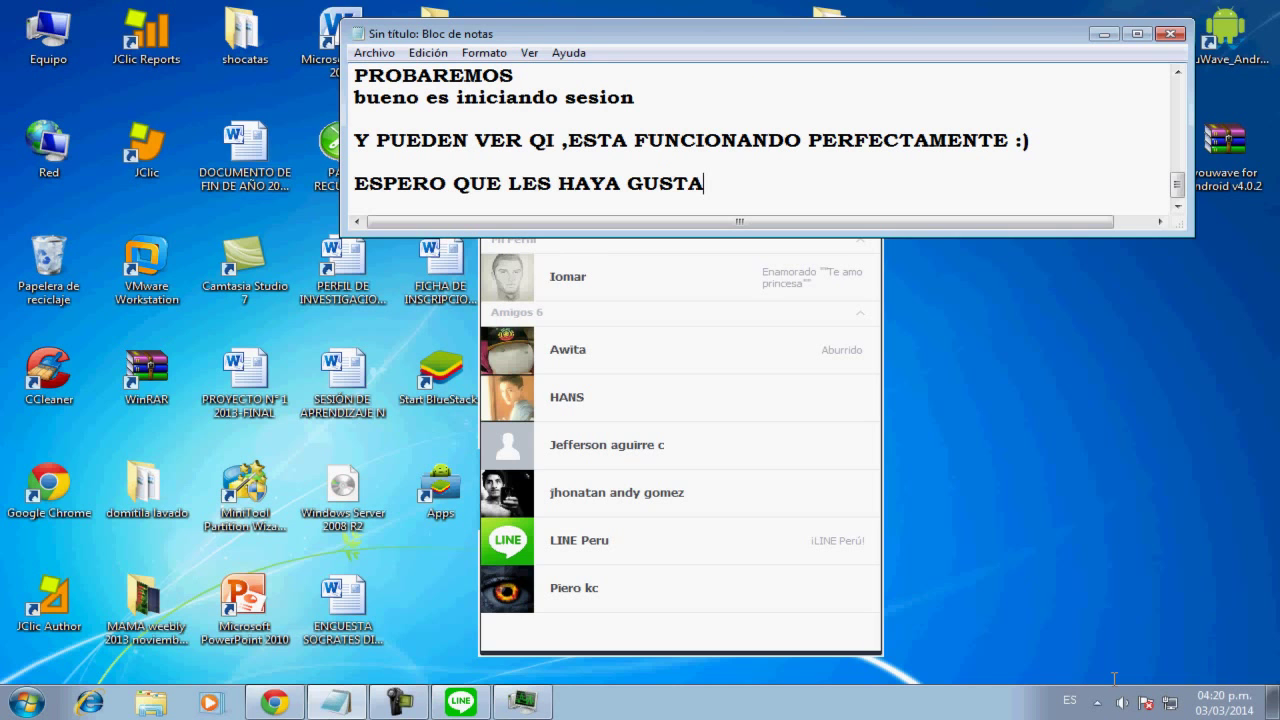
pyautogui.write('DO ,DELE')
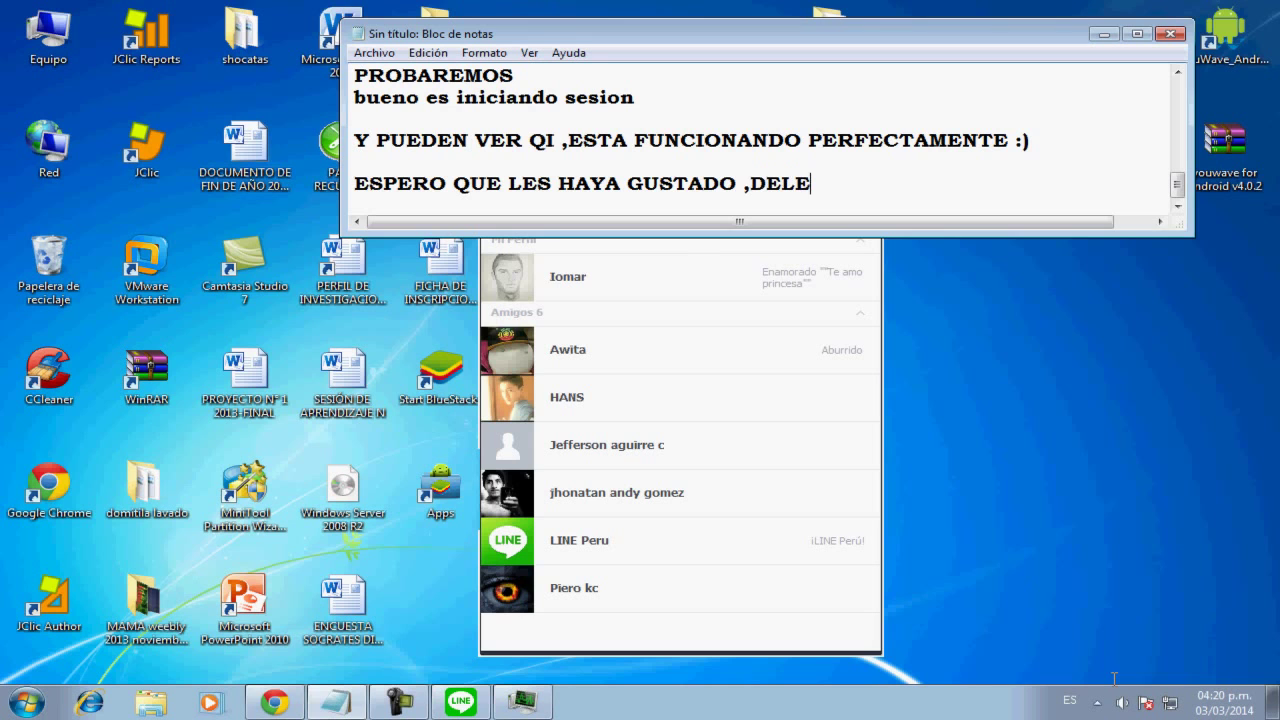
pyautogui.write('N LIKE Y SUSCRIBANSE')
# Promise a tutorial this week for people without an Android smartphone, end with 'GRACIAS', and hide the notes
pyautogui.press('Return')
pyautogui.press('Return')
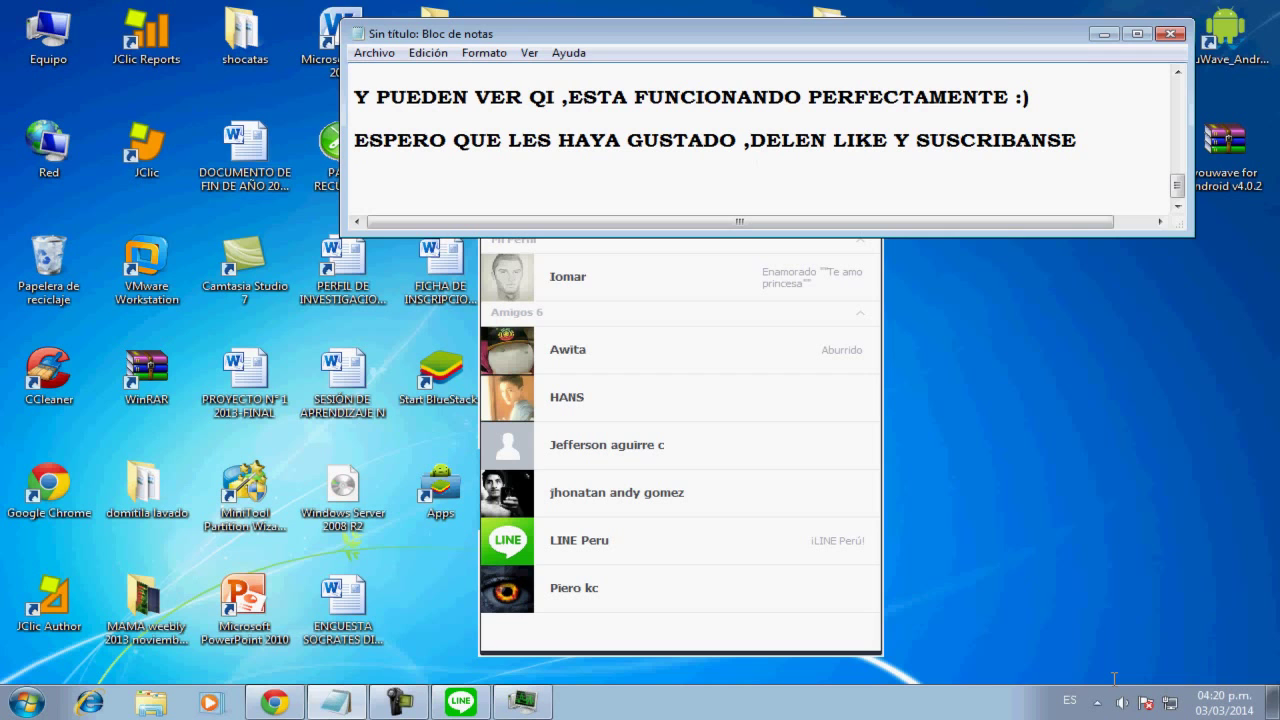
pyautogui.write('YA')
pyautogui.press('BackSpace')
pyautogui.press('BackSpace')
pyautogui.press('BackSpace')
pyautogui.write('EN ESTA SEMANA LES DEJARE UN TUTORIAL ALOS')
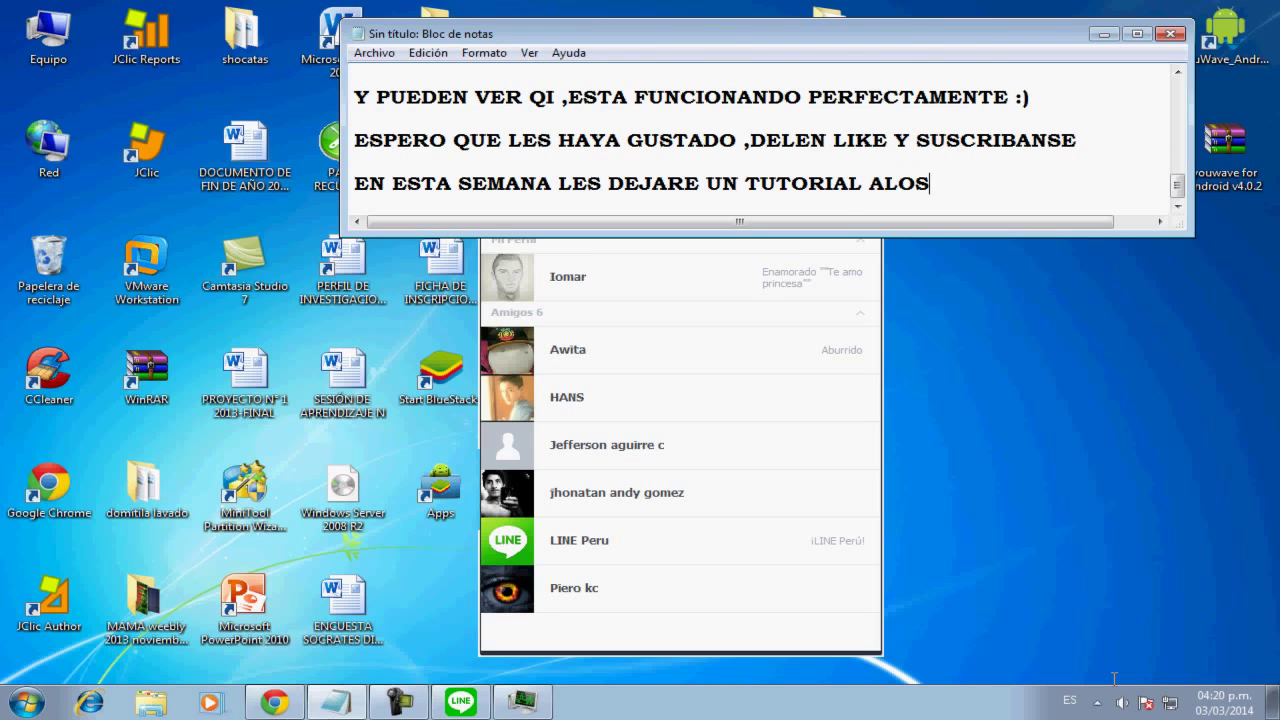
pyautogui.press('Return')
pyautogui.write('Q NO PO')
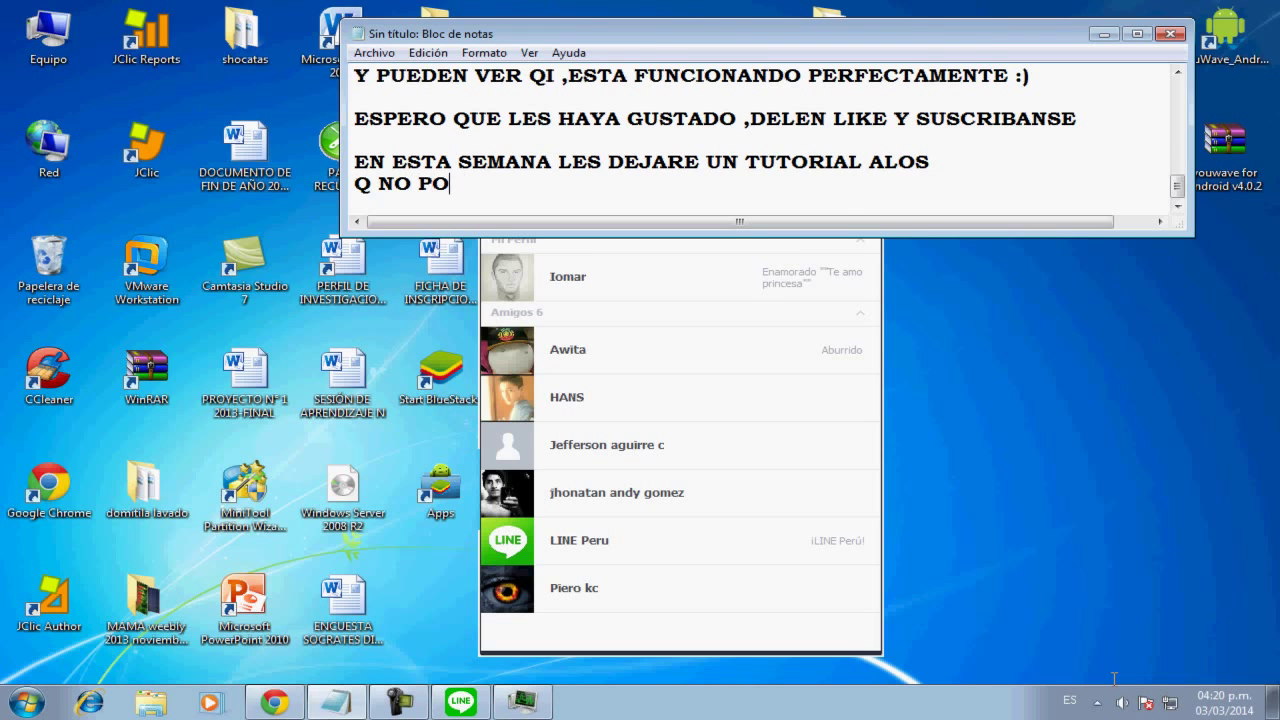
pyautogui.write('SEAN ,SMART')
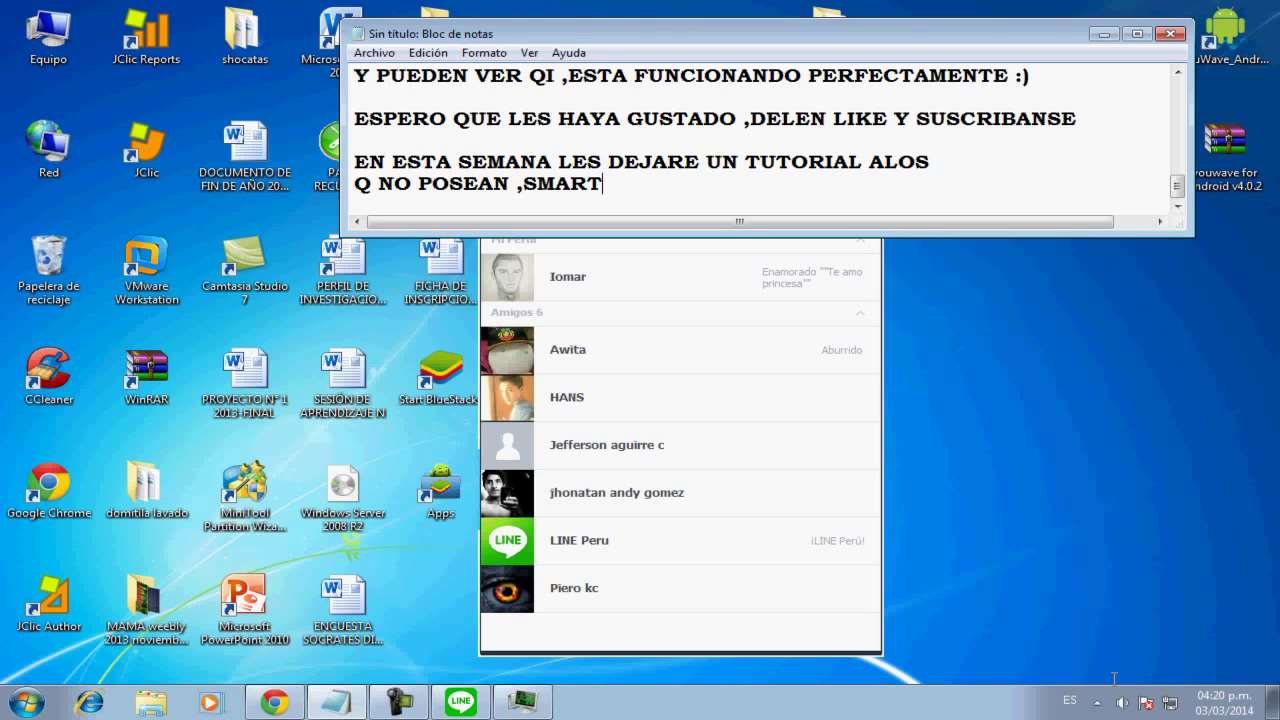
pyautogui.write('HPO')
pyautogui.press('BackSpace')
pyautogui.press('BackSpace')
pyautogui.write('PHONE')
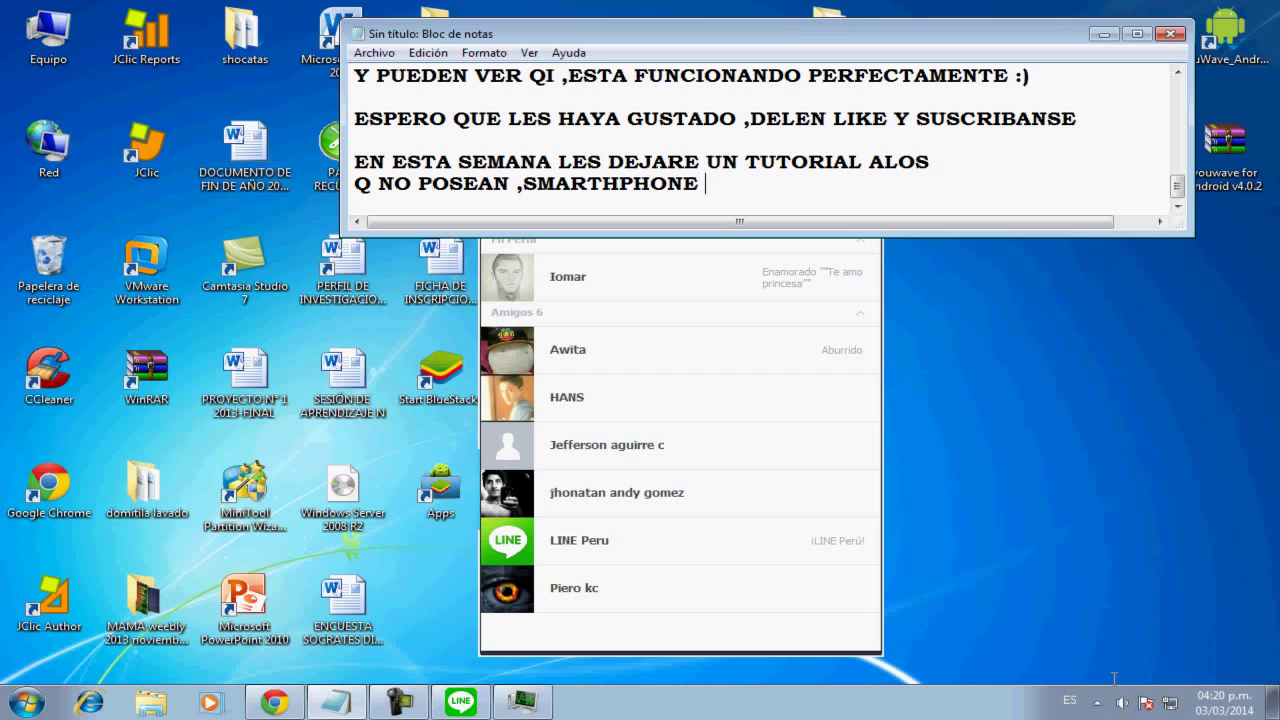
pyautogui.write(' ,ANDROID ,GRACIAS')
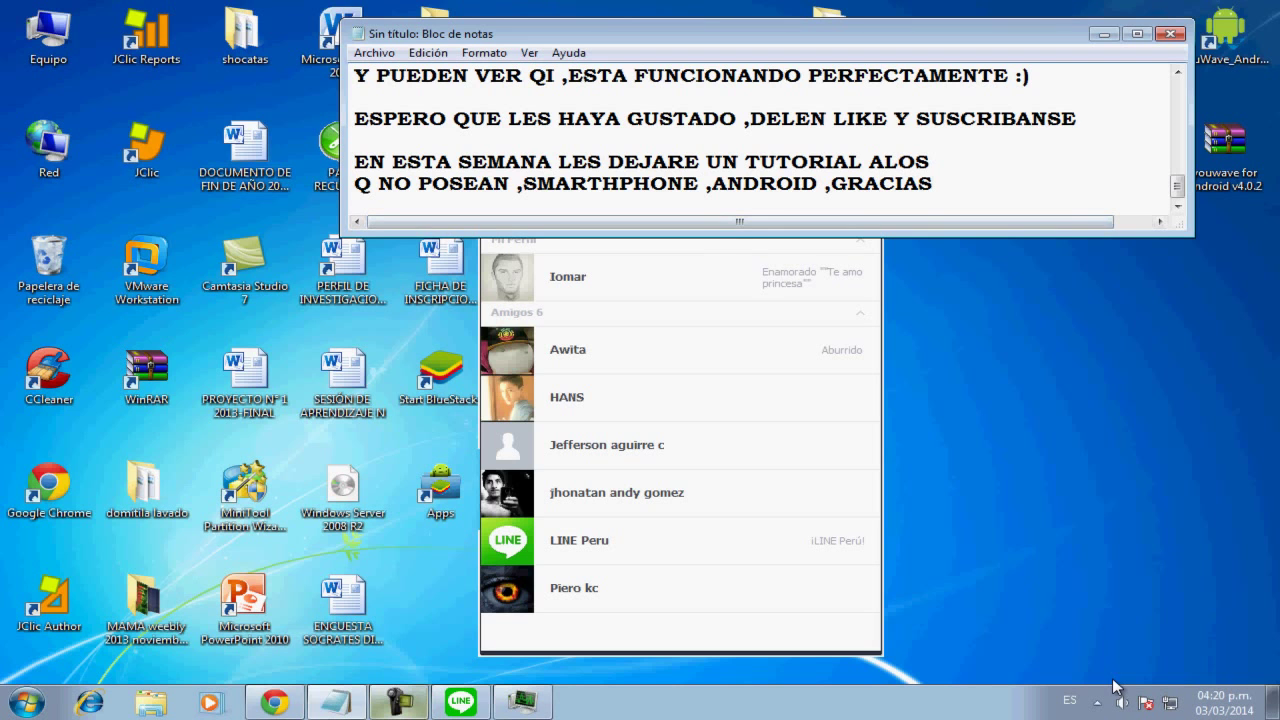
pyautogui.press('super+Down')
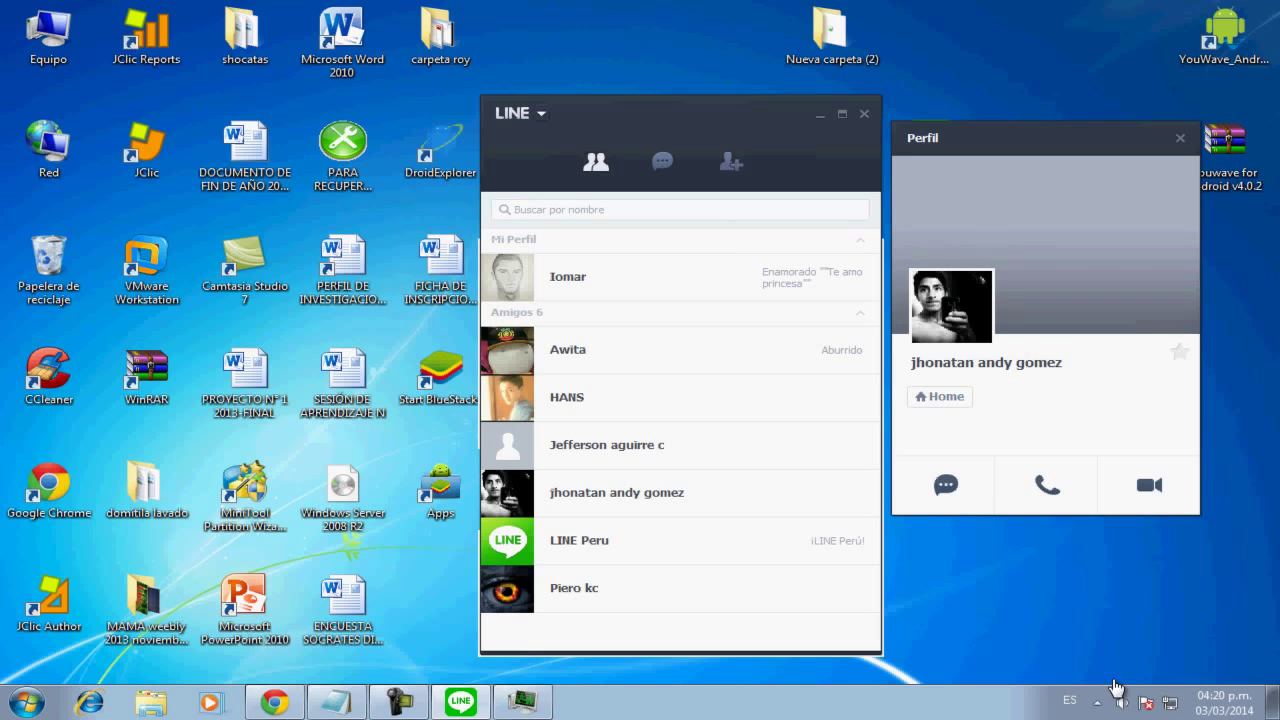
# Close the friend's profile, open a chat with them, and send 'QUE HACES GAY'
pyautogui.press('Escape')
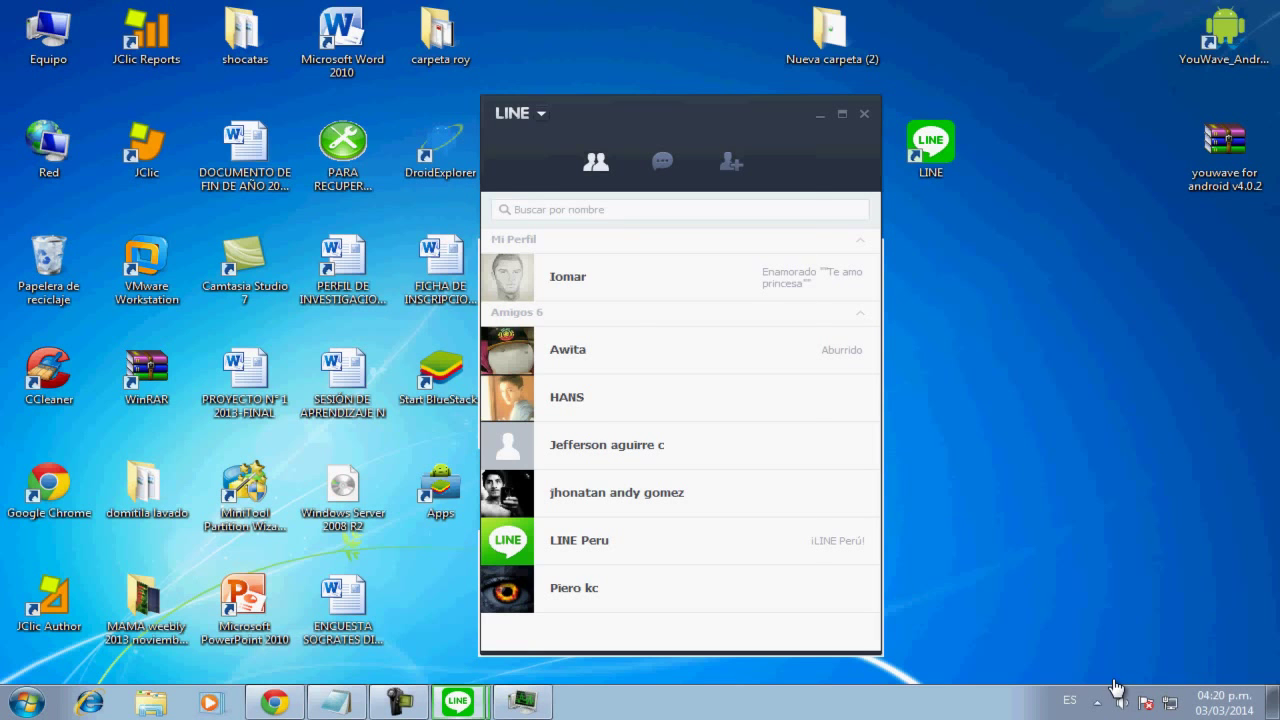
pyautogui.press('Return')
pyautogui.write('QU')
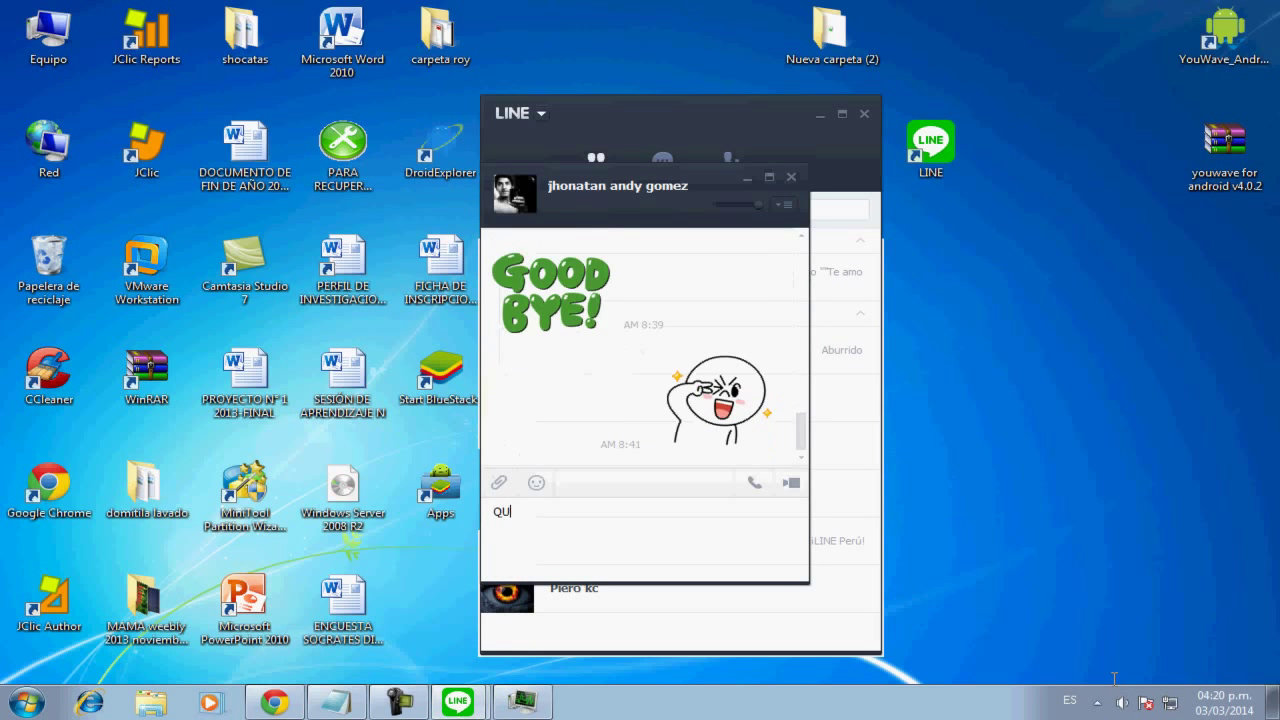
pyautogui.write('E HACES GA')
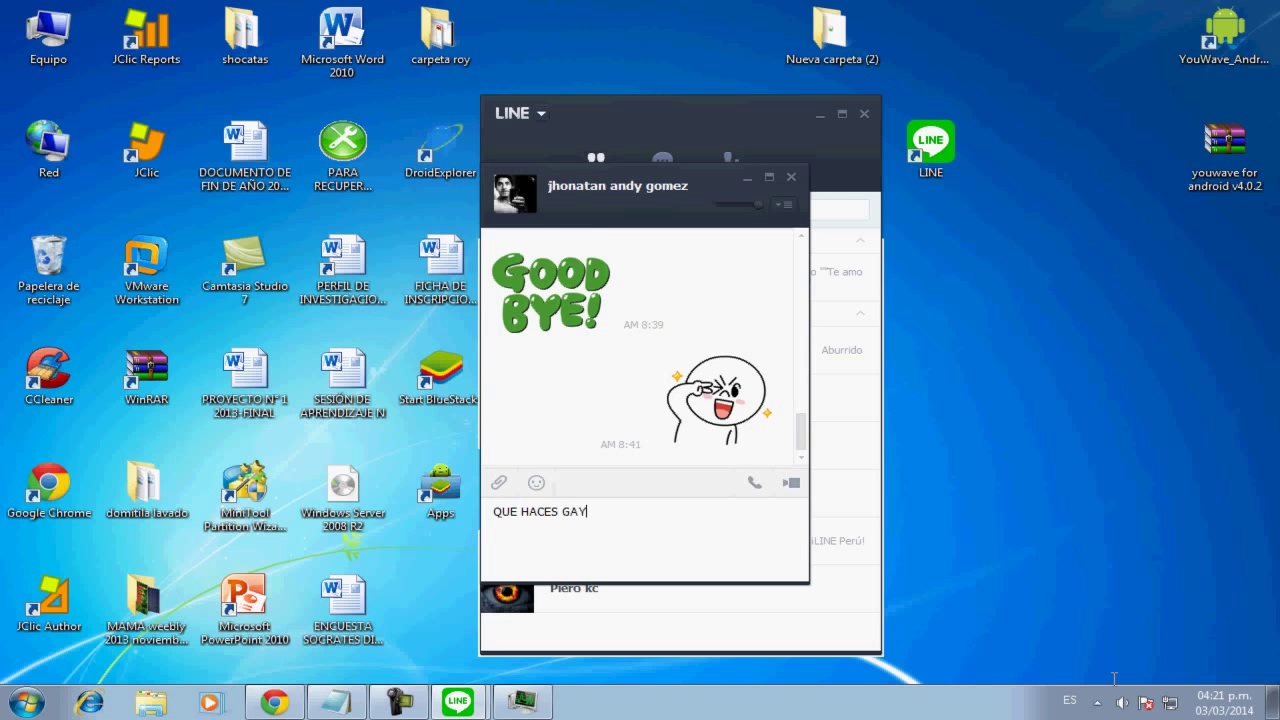
pyautogui.write('Y')
pyautogui.press('Return')
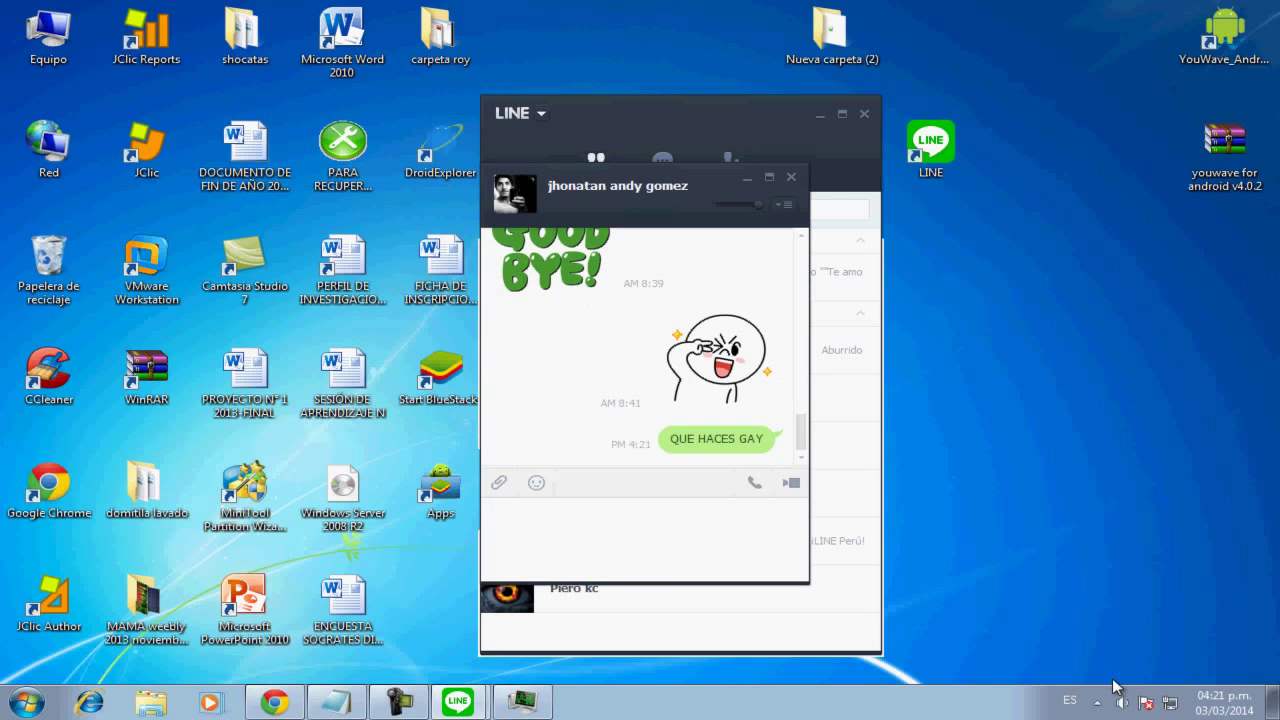